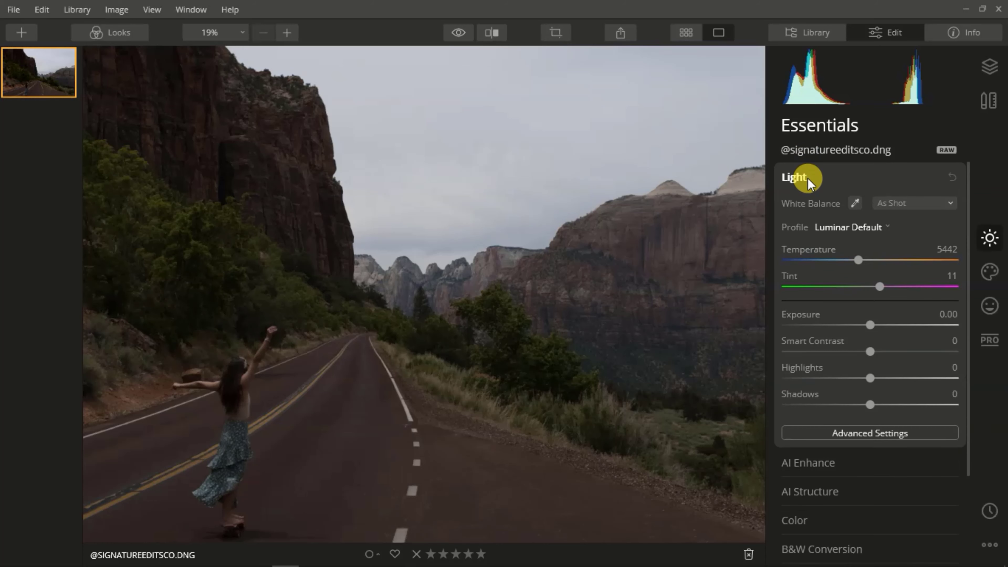
- Set the white balance to temperature 4872 and tint -8, and raise the exposure to 0.88
left_click_drag(856, 258, 865, 287)
left_click(876, 286)
left_click_drag(870, 324, 882, 330)
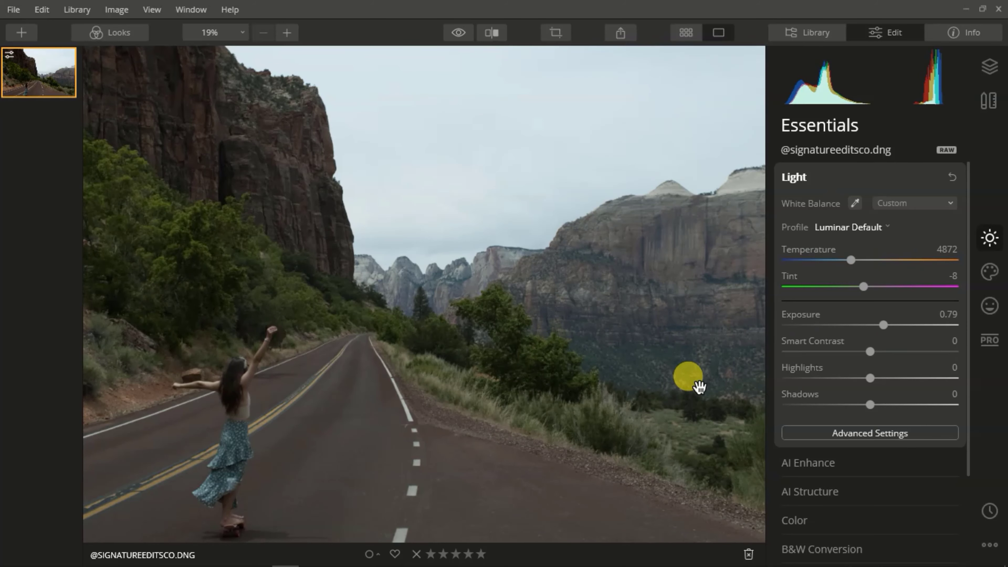
left_click_drag(881, 326, 882, 327)
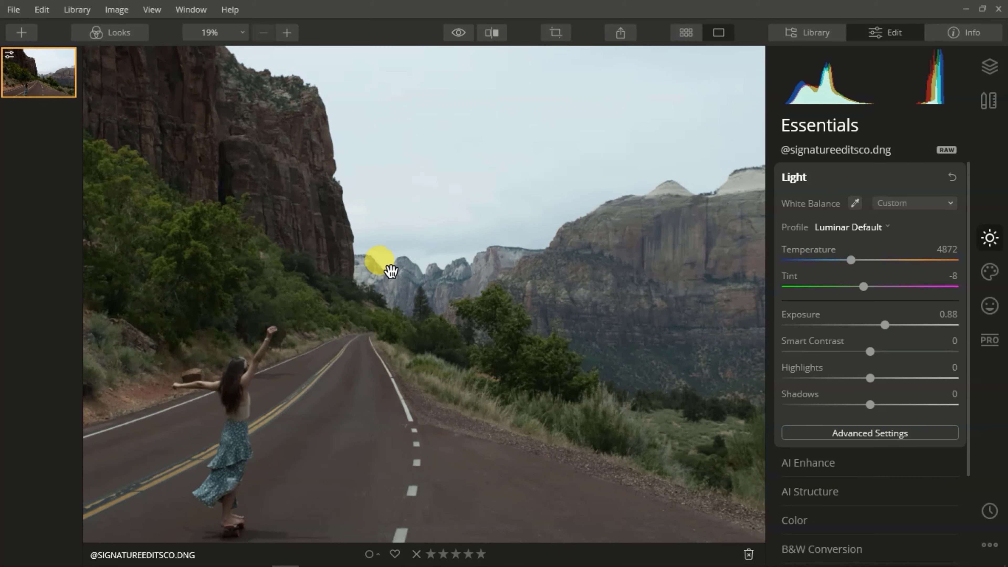
- Warm the white balance to temperature 7500 with tint -33, and raise the exposure to 1.45
left_click(921, 203)
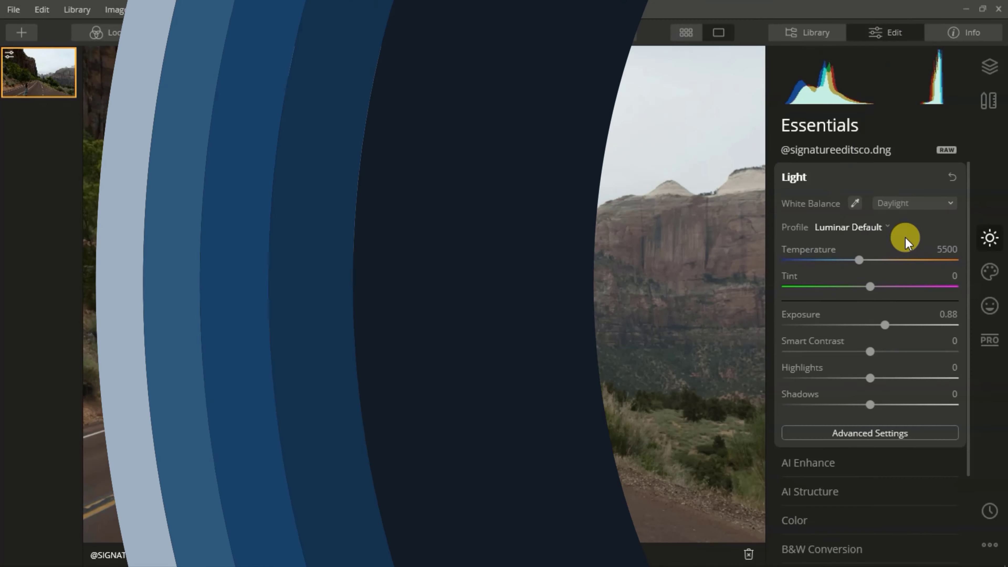
left_click(913, 203)
left_click(898, 265)
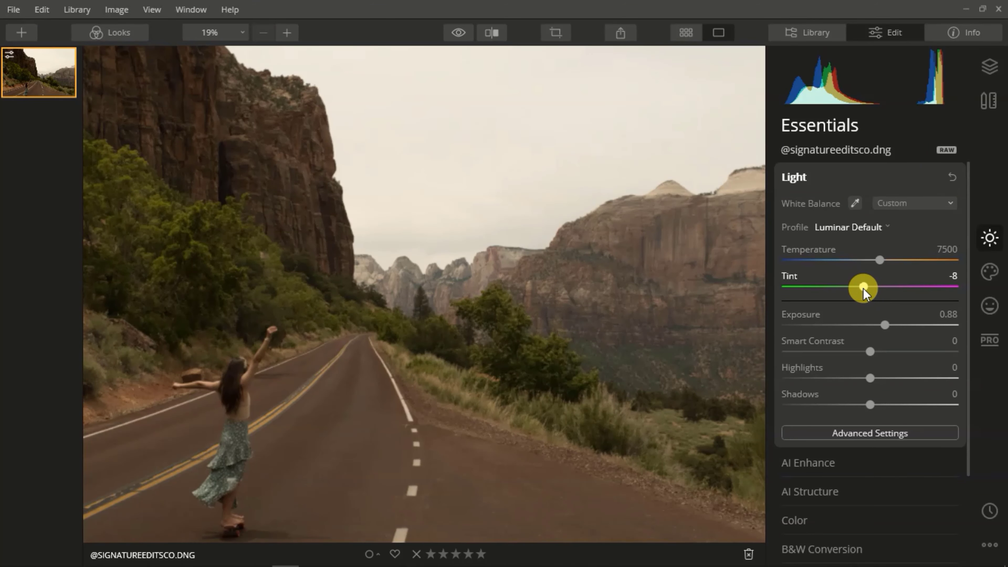
left_click_drag(863, 288, 841, 288)
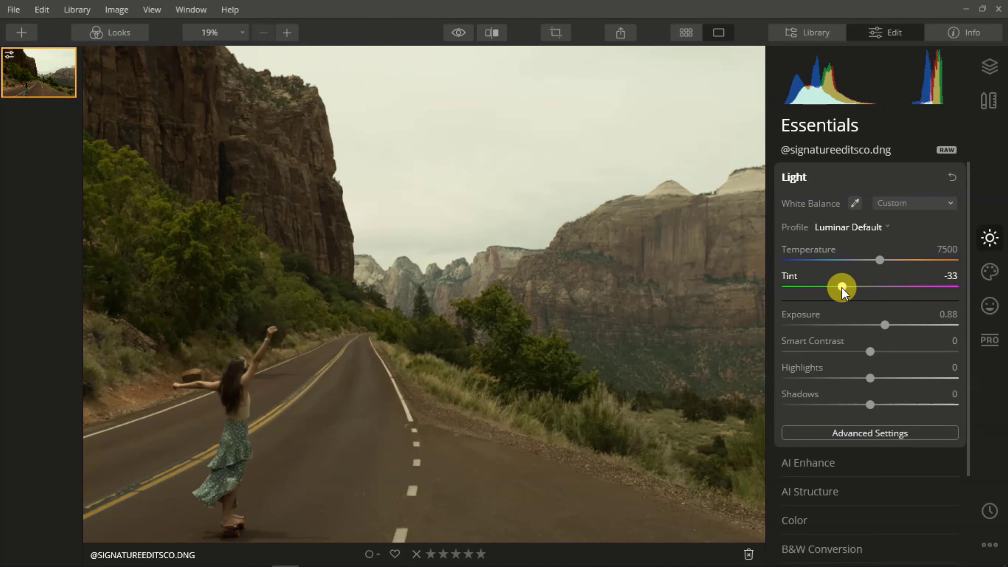
left_click_drag(884, 325, 899, 326)
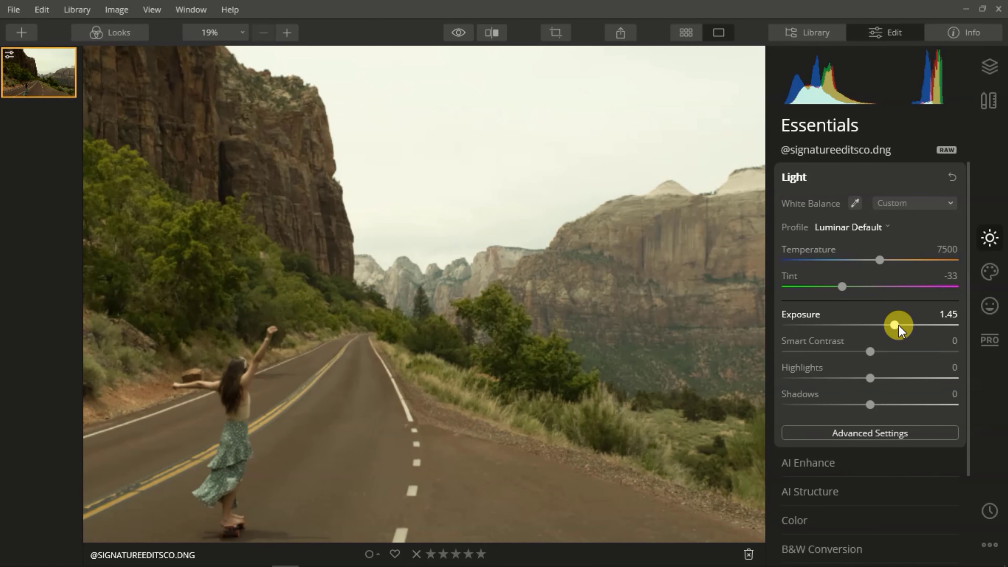
- Set Smart Contrast to 50, Highlights to 53 and Shadows to 15 in the Light adjustments
scroll(434, 367, "down", 2)
left_click(869, 351)
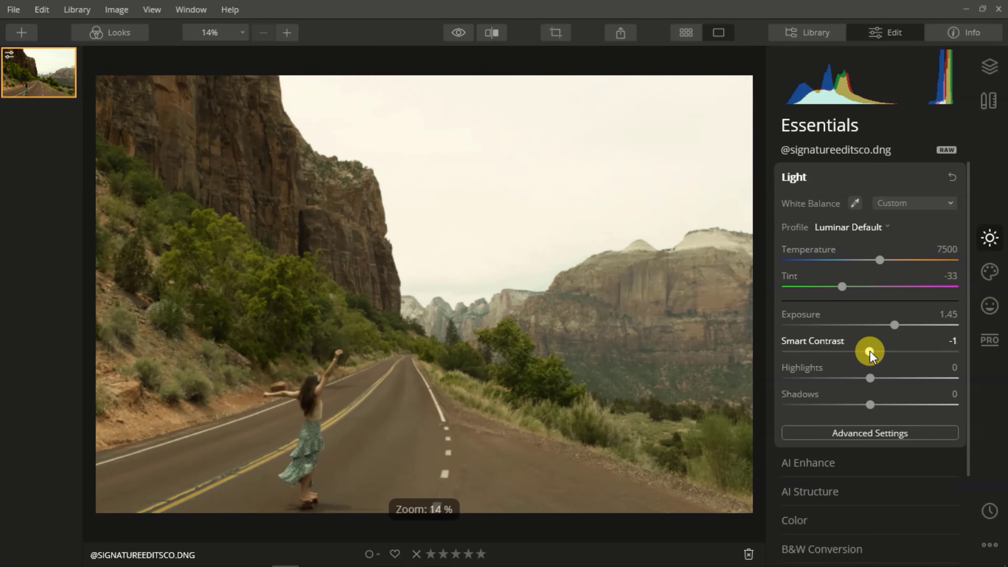
left_click_drag(869, 351, 912, 351)
left_click_drag(870, 378, 913, 377)
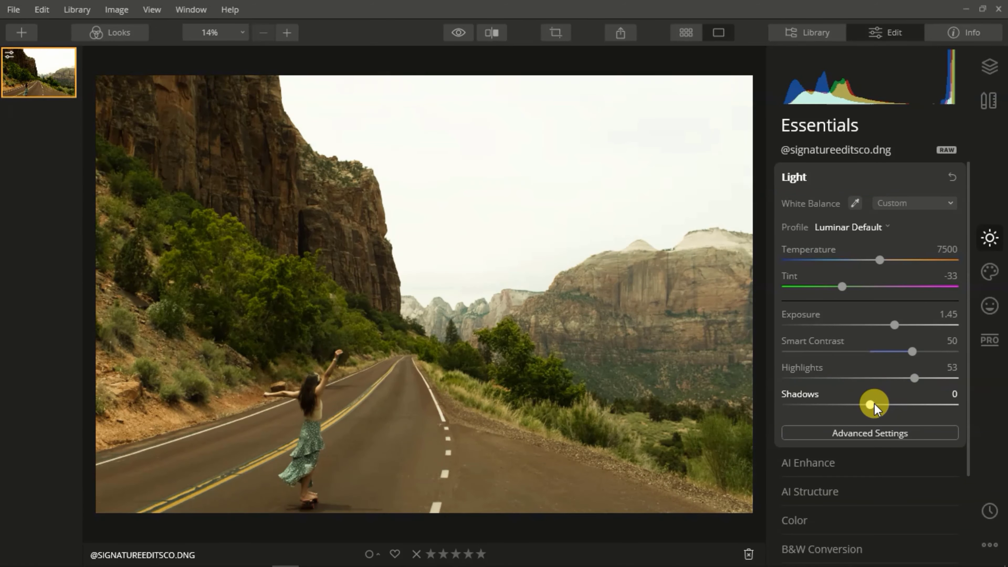
left_click_drag(870, 405, 882, 405)
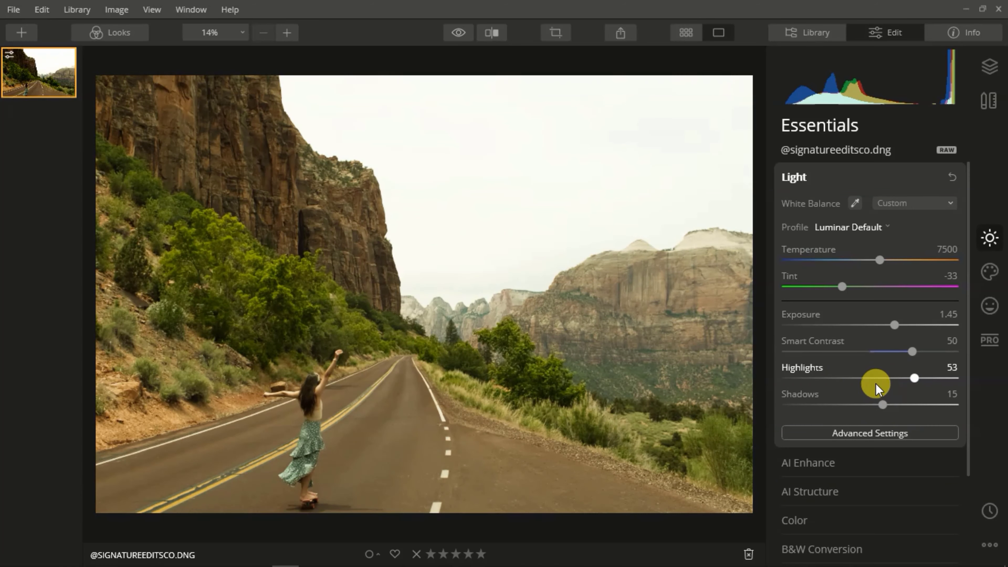
- Apply AI Enhance with AI Accent at 52 and AI Sky Enhancer at 14
scroll(874, 399, "down", 2)
left_click(853, 382)
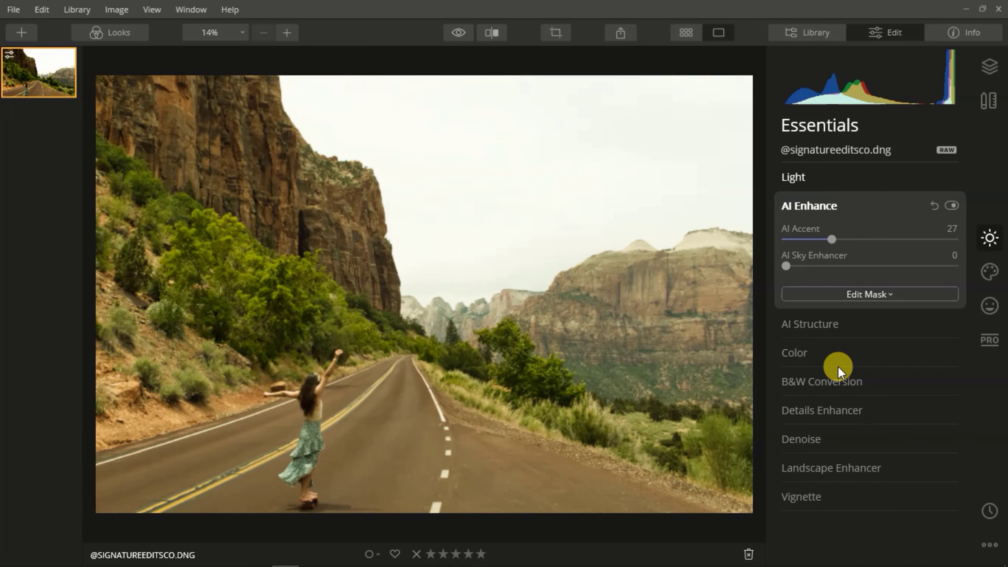
left_click(809, 274)
left_click_drag(831, 240, 875, 242)
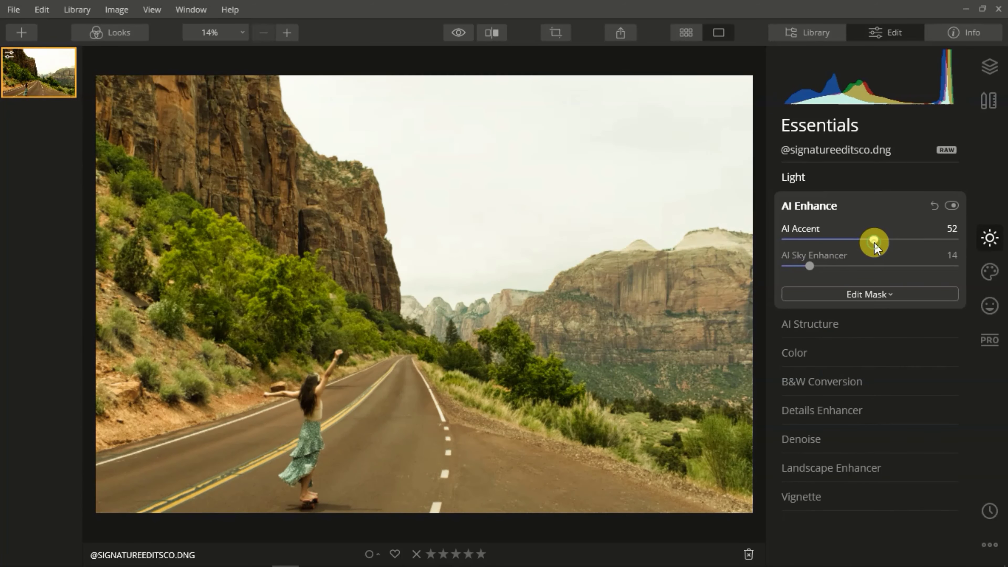
- Refine the Light adjustments by setting Smart Contrast to 32, temperature to 6250 and tint to -18
left_click(830, 205)
left_click_drag(877, 332, 900, 354)
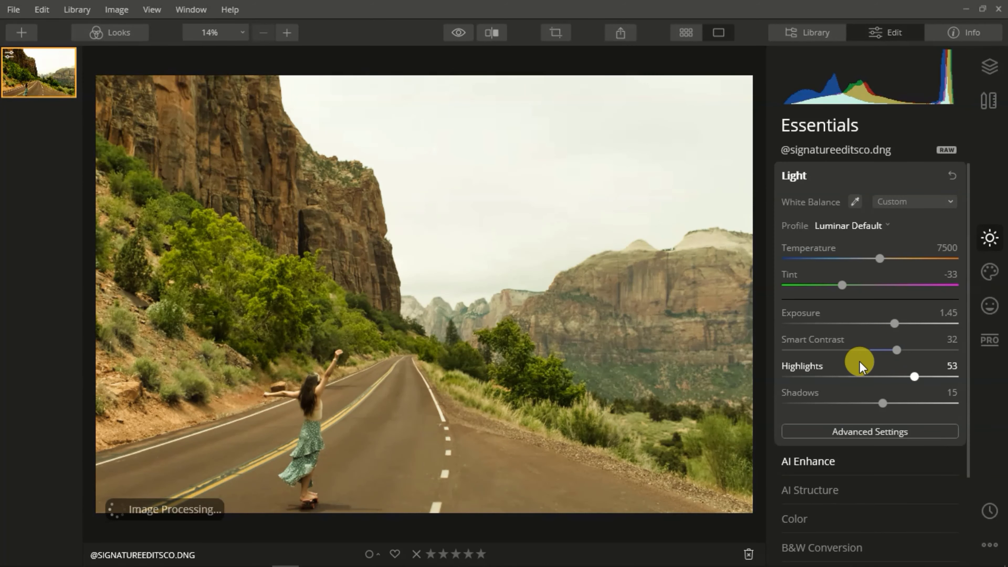
left_click_drag(850, 286, 868, 259)
left_click(876, 357)
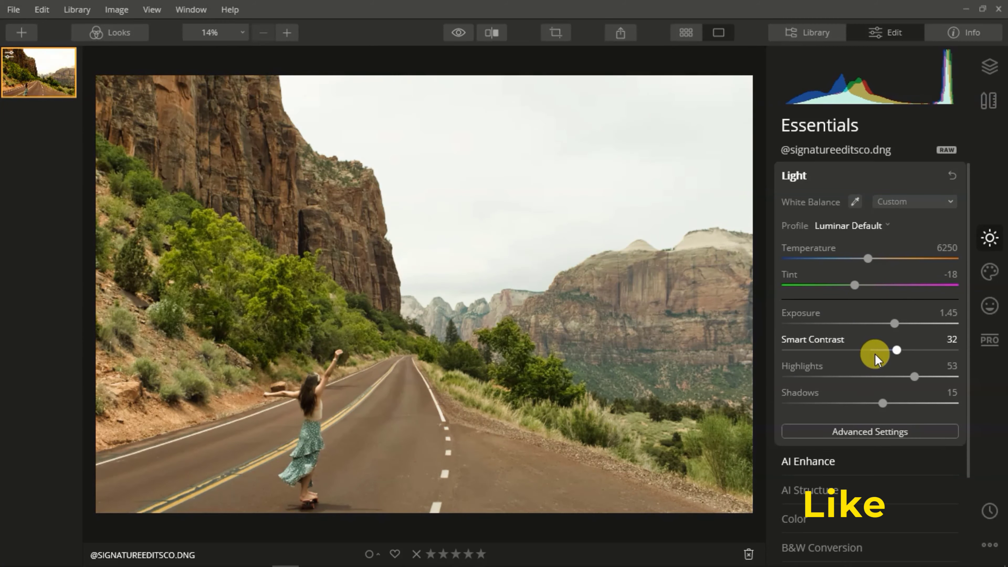
- Set the AI Structure boost to 14 and raise the Color saturation to 30
scroll(871, 338, "down", 3)
left_click(833, 375)
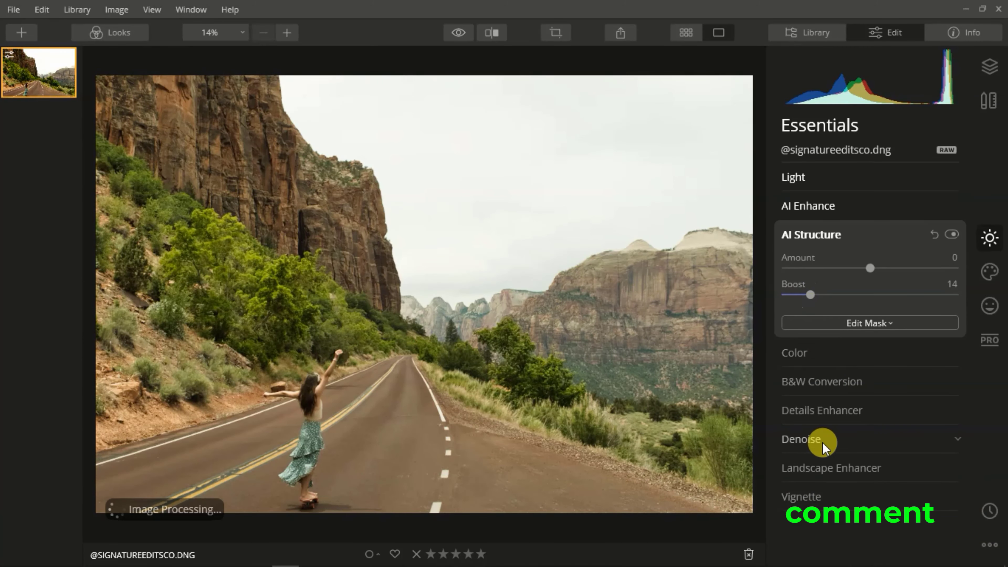
left_click(811, 356)
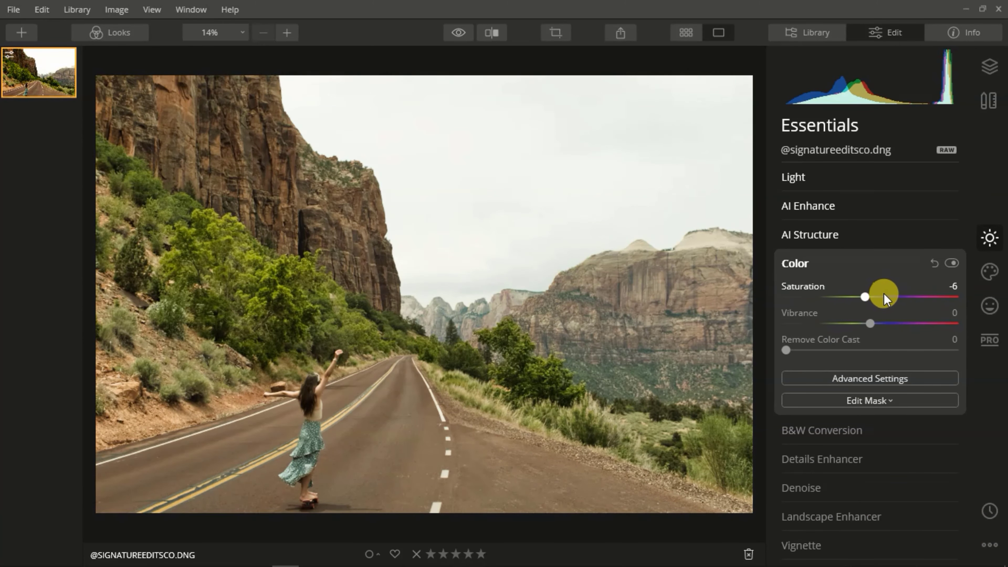
left_click_drag(883, 294, 895, 296)
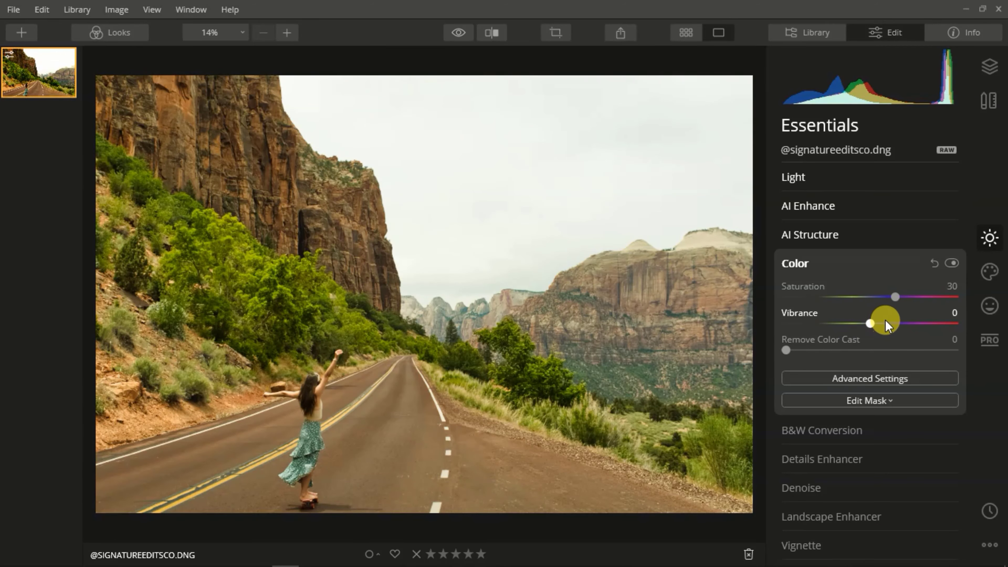
- Apply Denoise, and set the Landscape Enhancer's Dehaze to 20 and Golden Hour to 14
left_click(834, 487)
left_click(874, 496)
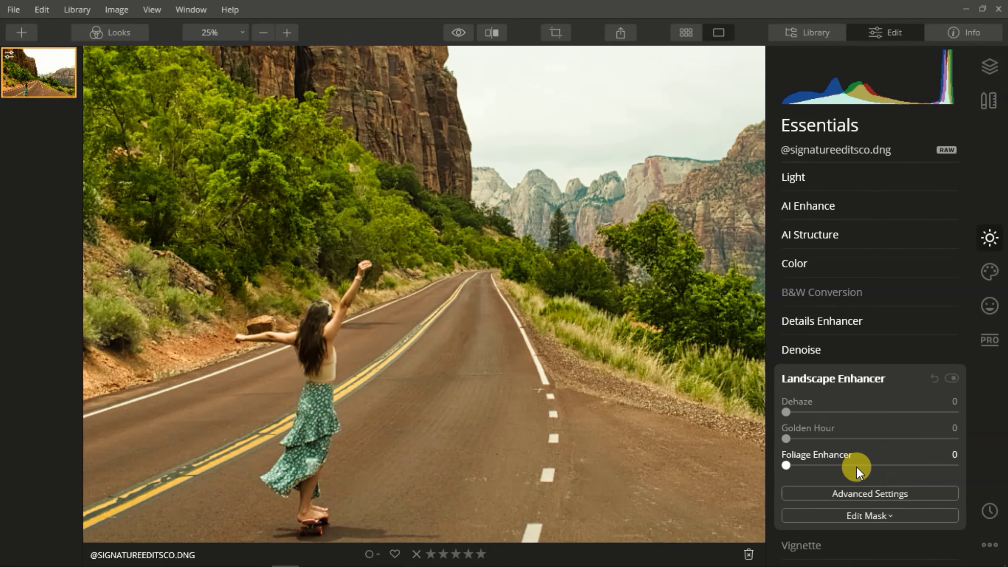
left_click(819, 412)
left_click(786, 437)
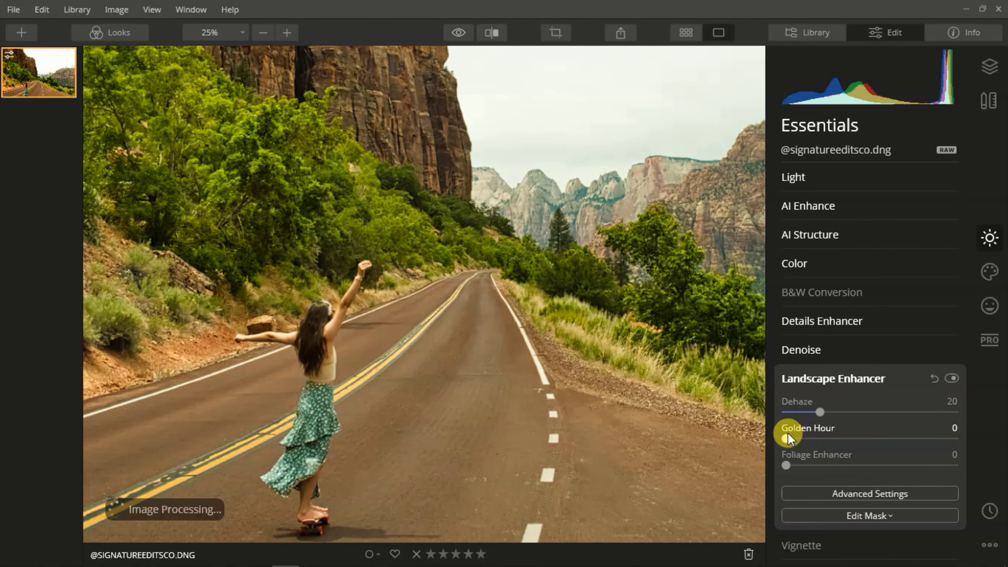
left_click(810, 439)
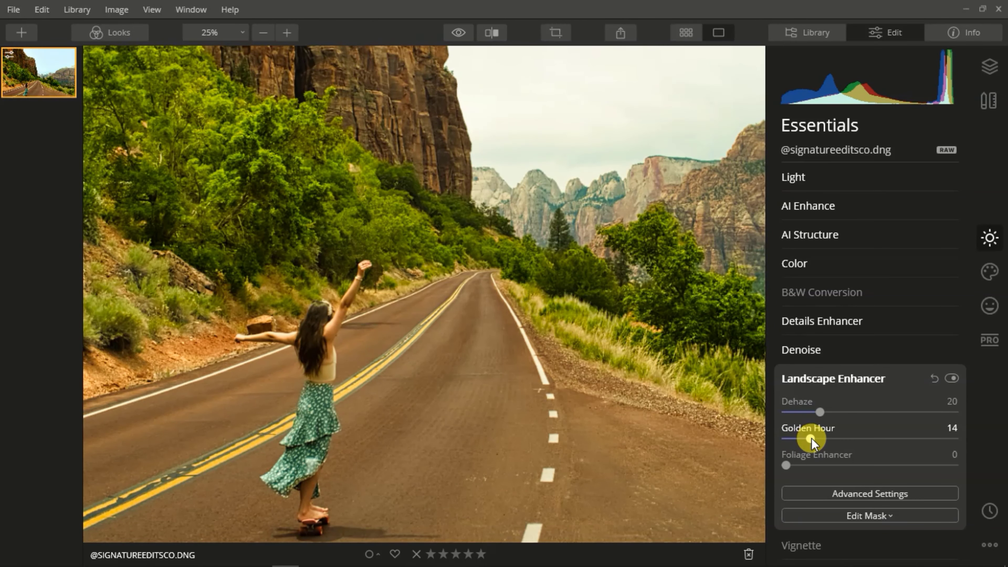
- Set the Landscape Enhancer's Foliage Enhancer to 11 and its Foliage Hue to 72
left_click(804, 465)
left_click(870, 494)
left_click(931, 525)
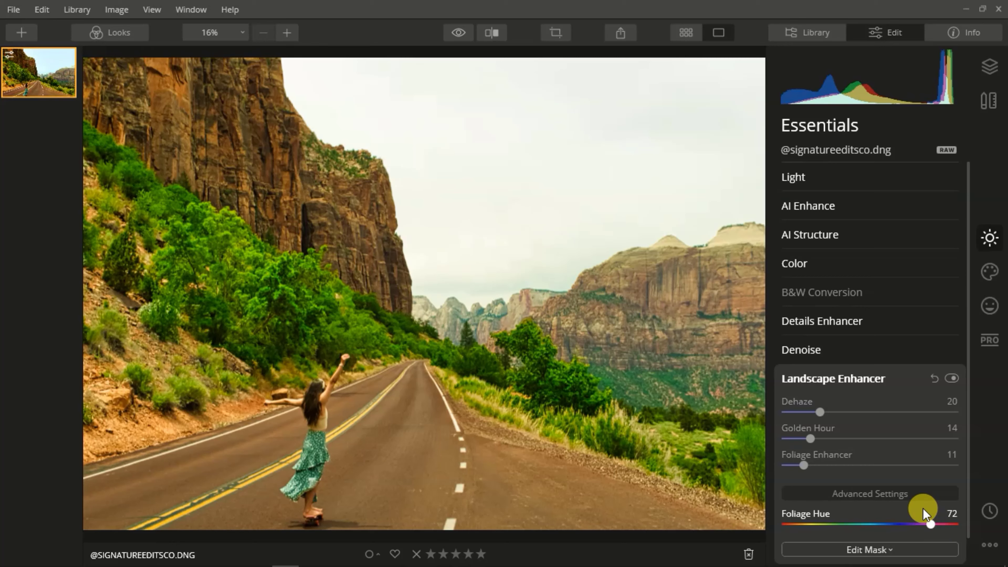
left_click(887, 493)
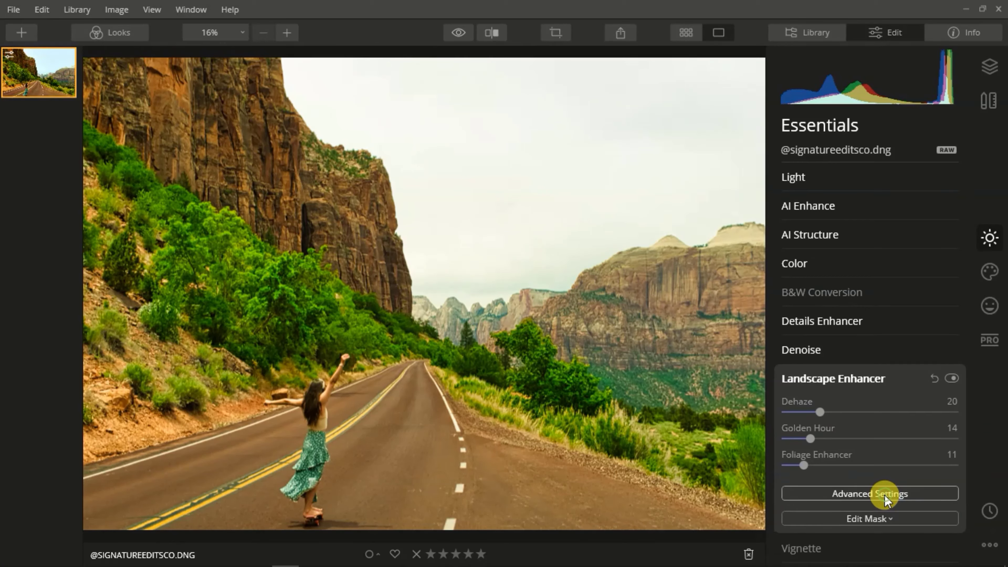
- Darken the photo's edges with a Vignette amount of -68
left_click(843, 560)
left_click_drag(886, 462, 819, 464)
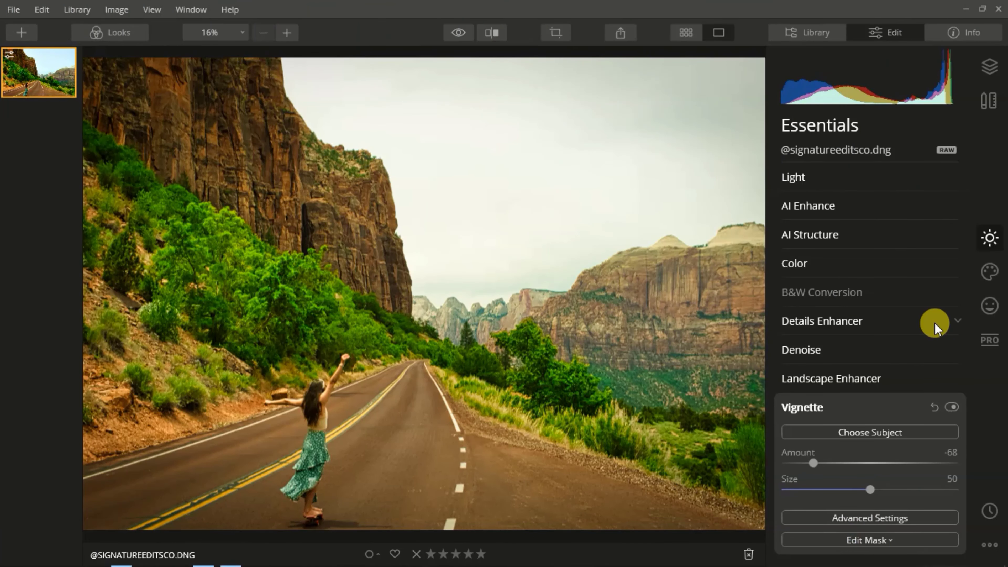
- Open the Creative AI Sky Replacement tool and replace the overcast sky with Blue Sky 1
left_click(990, 278)
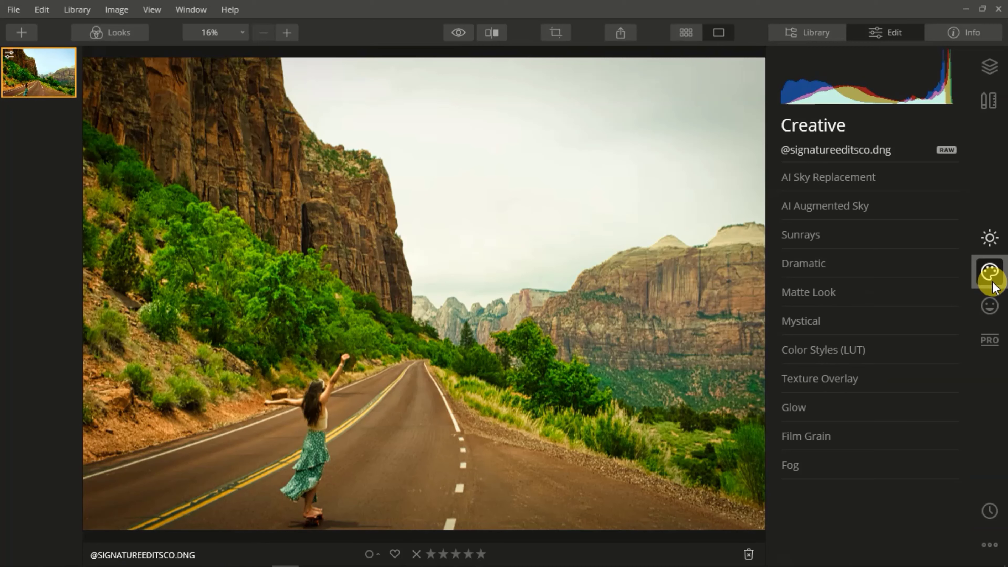
left_click(867, 178)
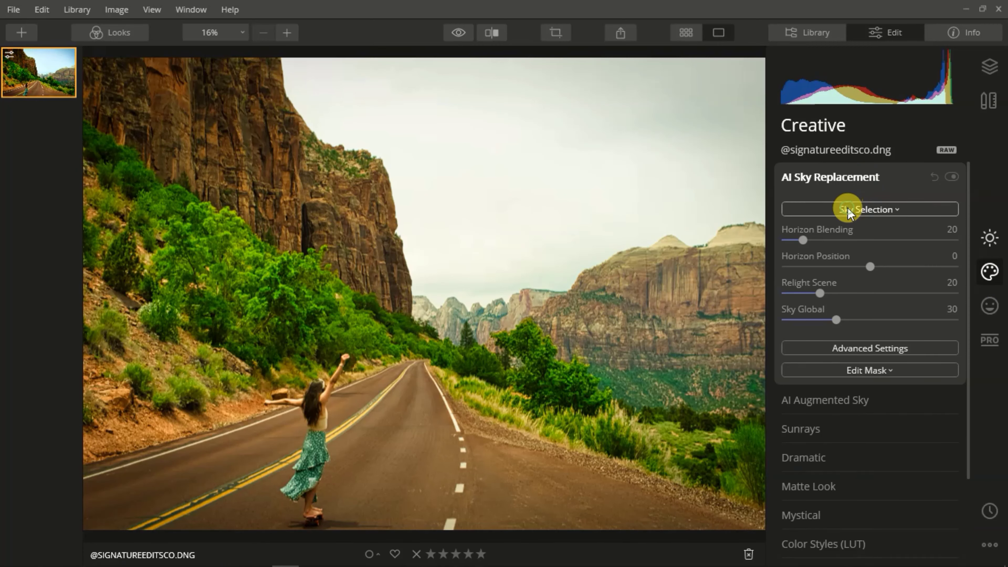
left_click(847, 208)
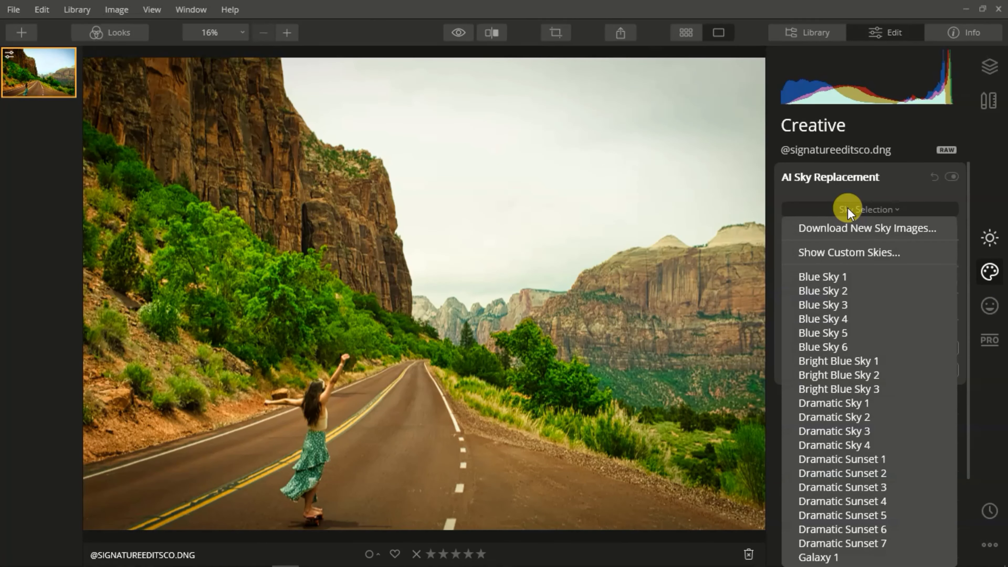
left_click(833, 280)
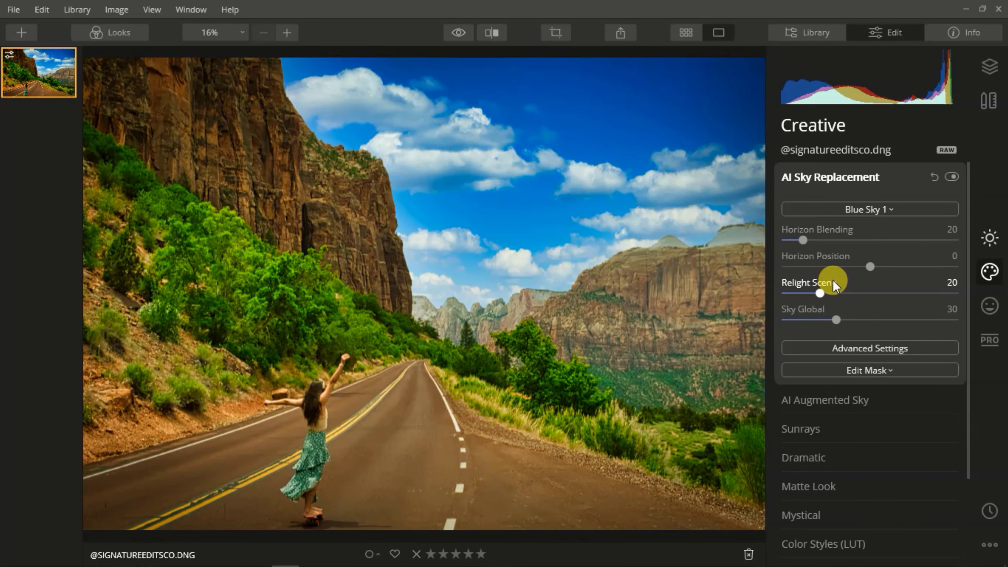
- Try the Blue Sky 2, Blue Sky 4, Bright Blue Sky 2 and Bright Blue Sky 3 replacements on the photo
left_click(867, 209)
left_click(872, 292)
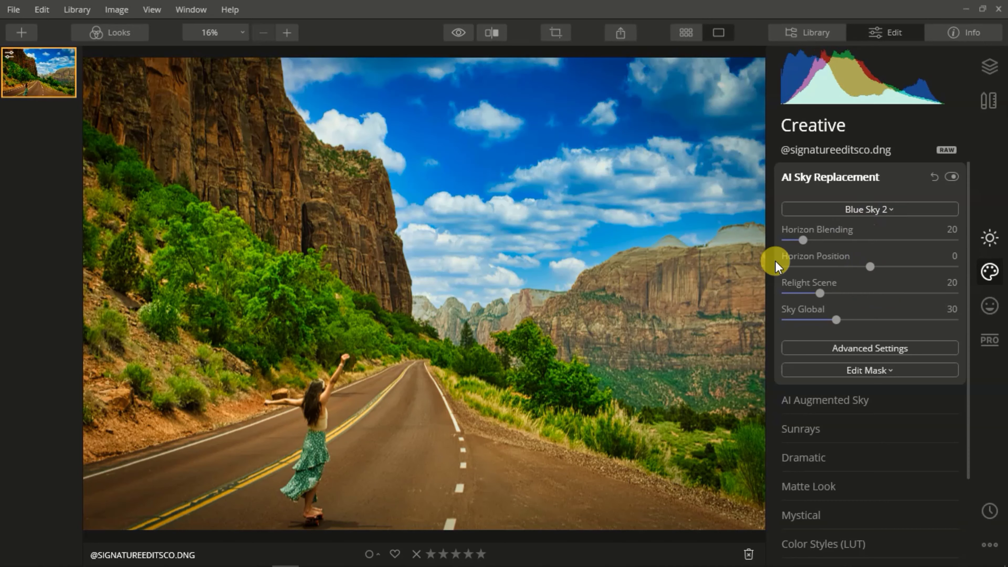
left_click(857, 210)
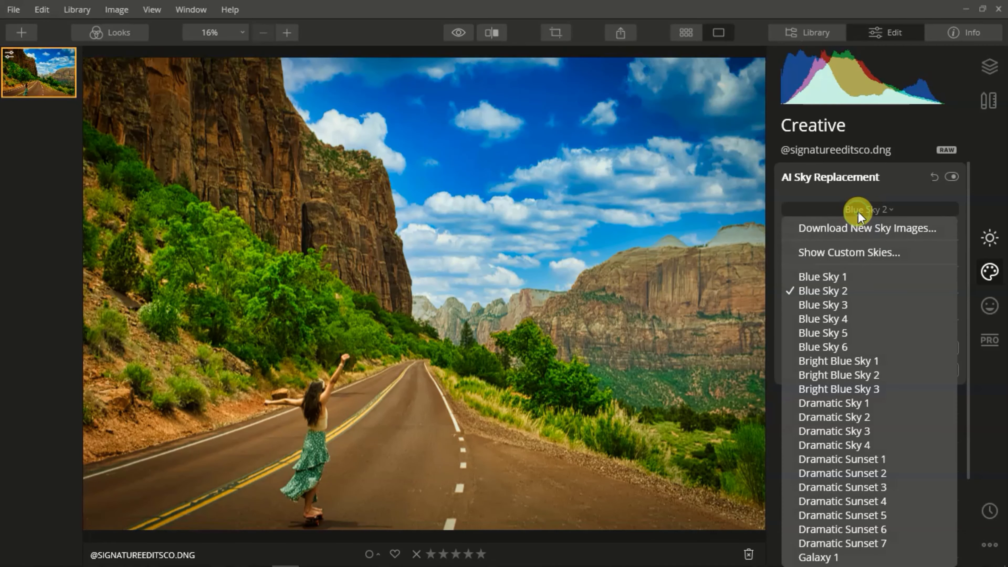
left_click(833, 320)
left_click(866, 209)
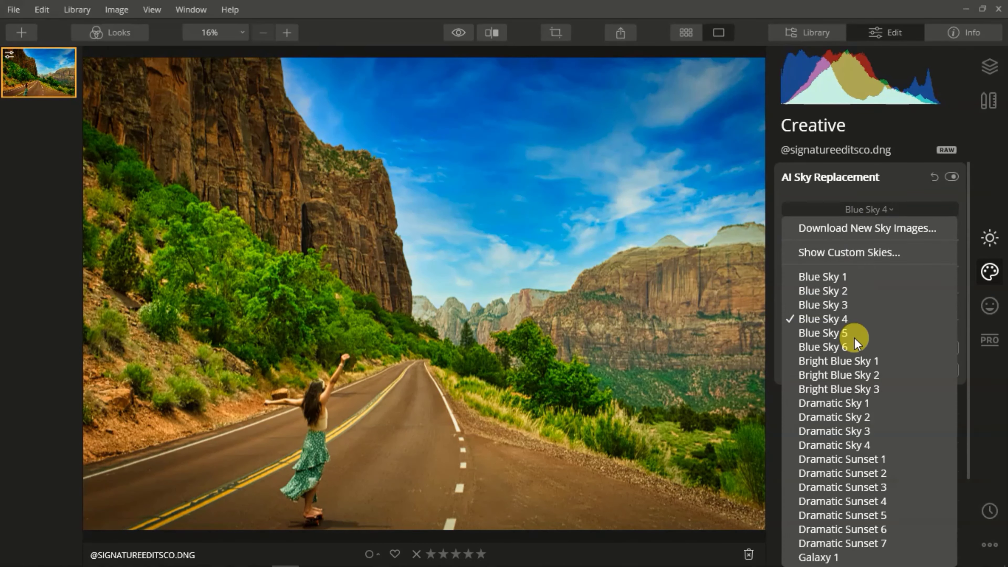
left_click(846, 375)
left_click(867, 209)
left_click(868, 387)
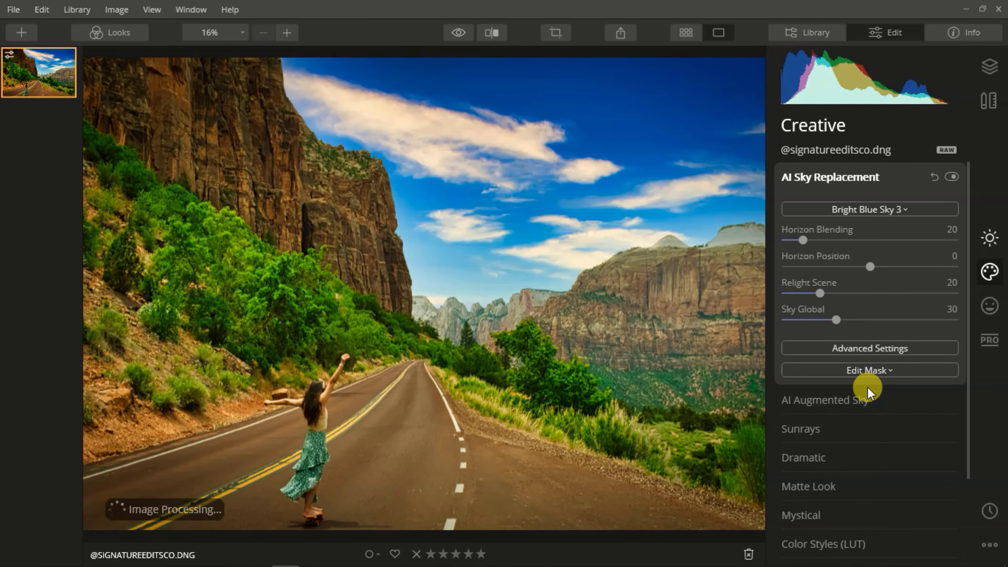
- Try the Dramatic Sky 1, 2, 3 and 4 replacements on the photo
left_click(851, 214)
left_click(851, 333)
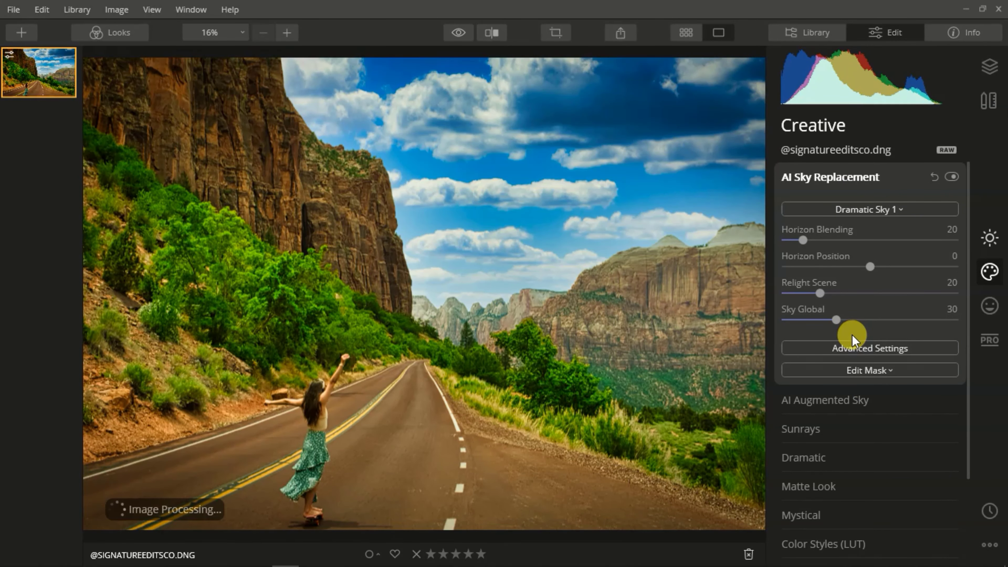
left_click(873, 209)
left_click(853, 347)
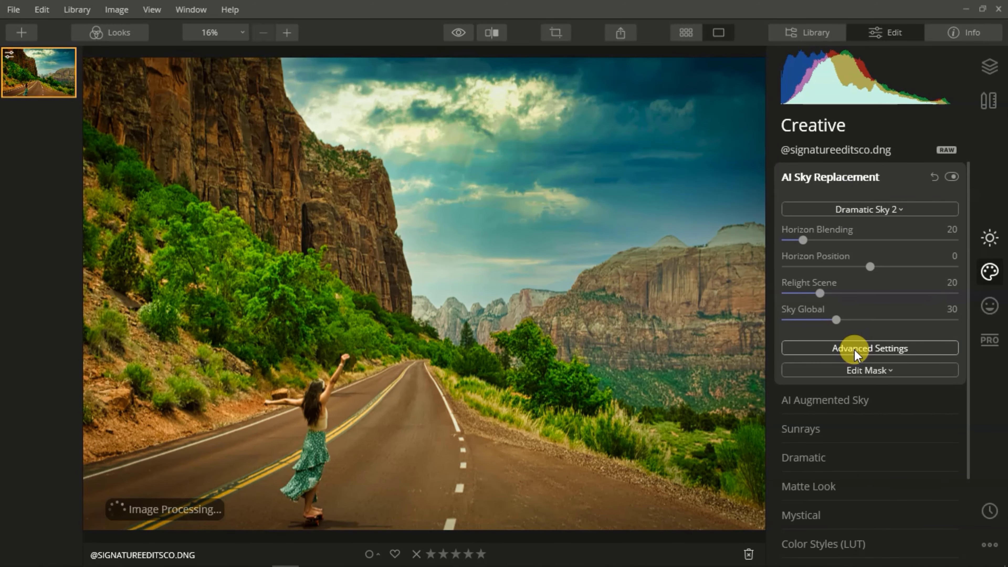
left_click(878, 208)
left_click(854, 363)
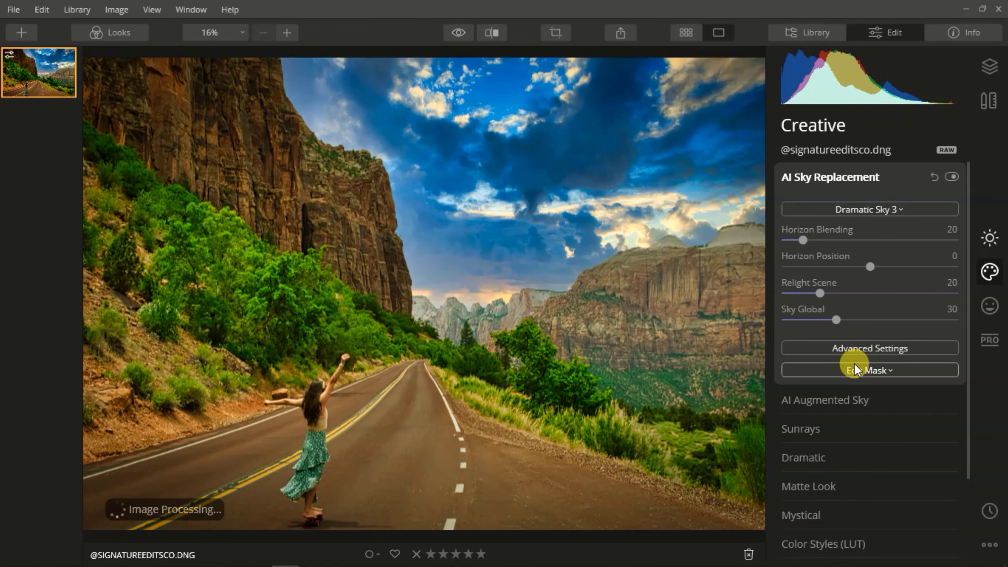
left_click(873, 209)
left_click(851, 376)
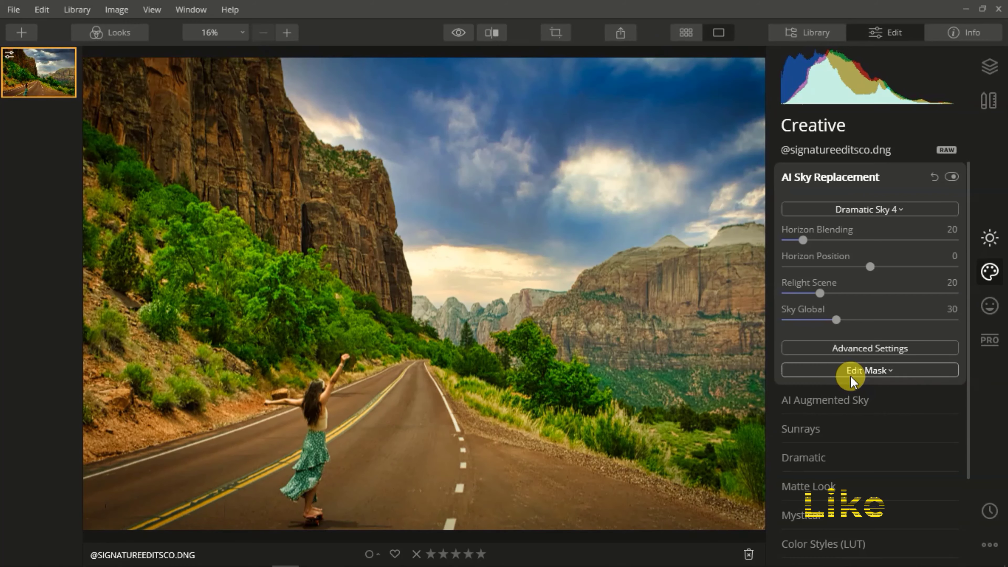
- Change the replacement sky to Dramatic Sunset 1
left_click(873, 209)
left_click(848, 392)
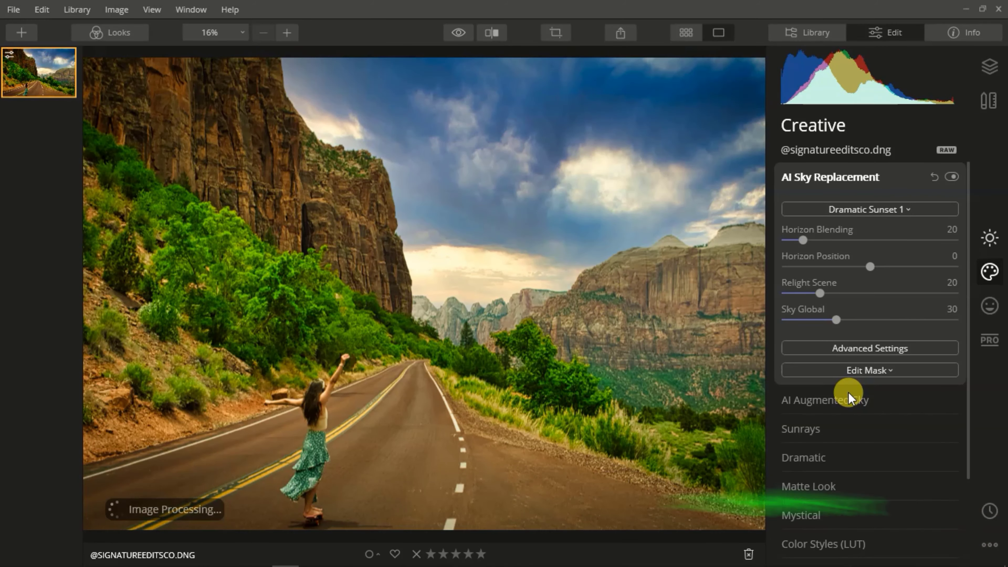
- Try the Dramatic Sunset 2 replacement sky, and set the sky to Blue Sky 4
left_click(869, 209)
left_click(853, 406)
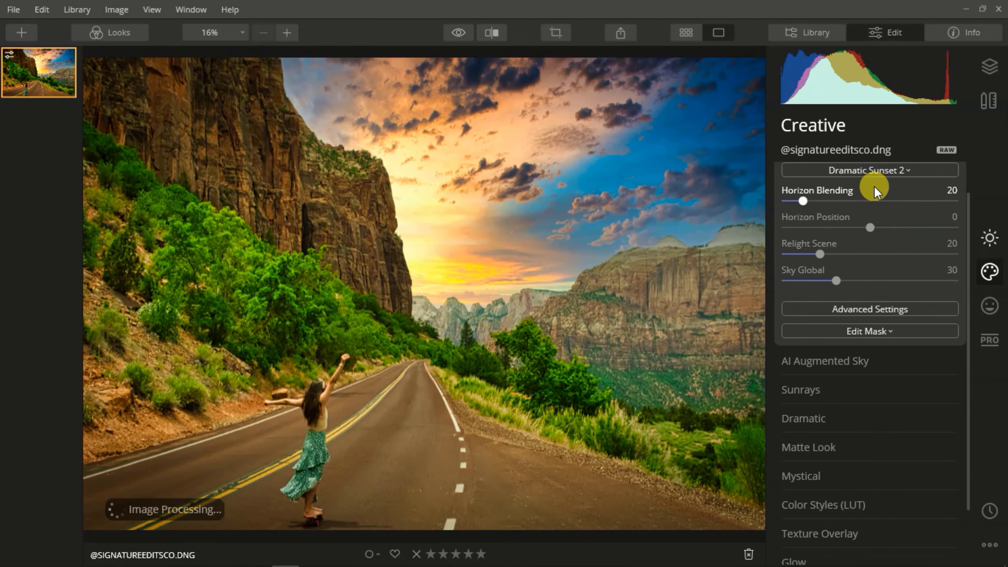
left_click(869, 170)
left_click(853, 288)
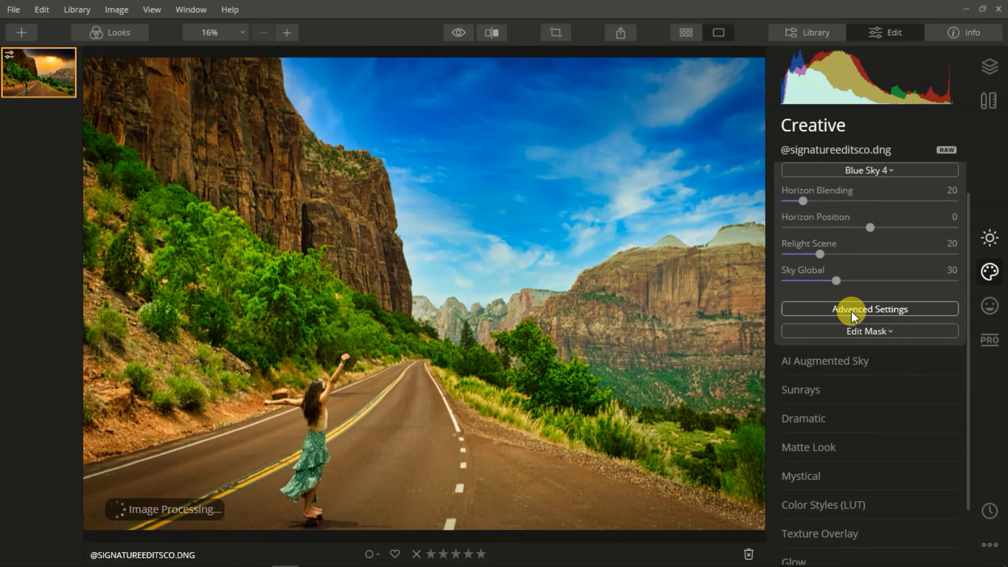
- Open the AI Augmented Sky tool and add the Birds 2 object to the sky
left_click(852, 365)
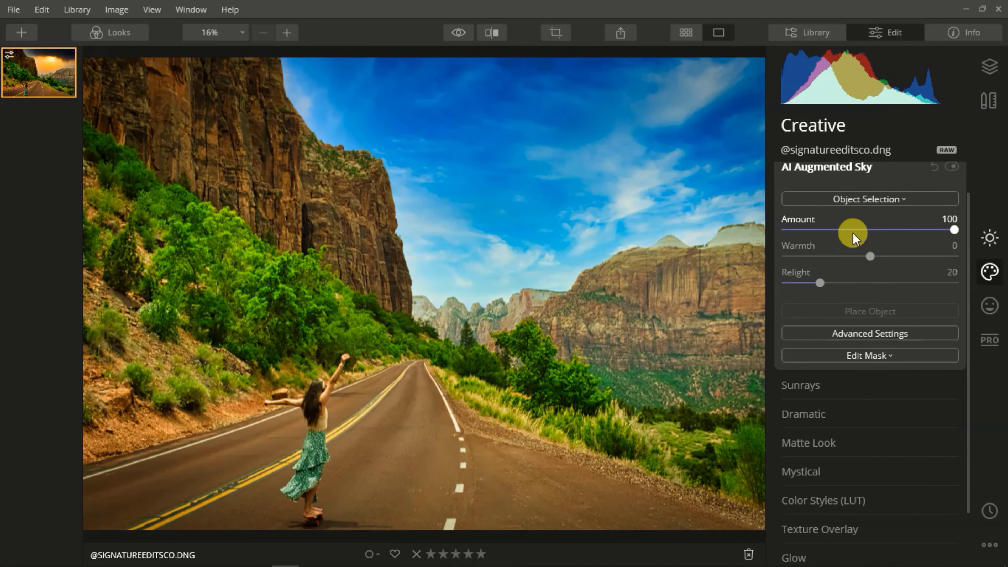
left_click(865, 204)
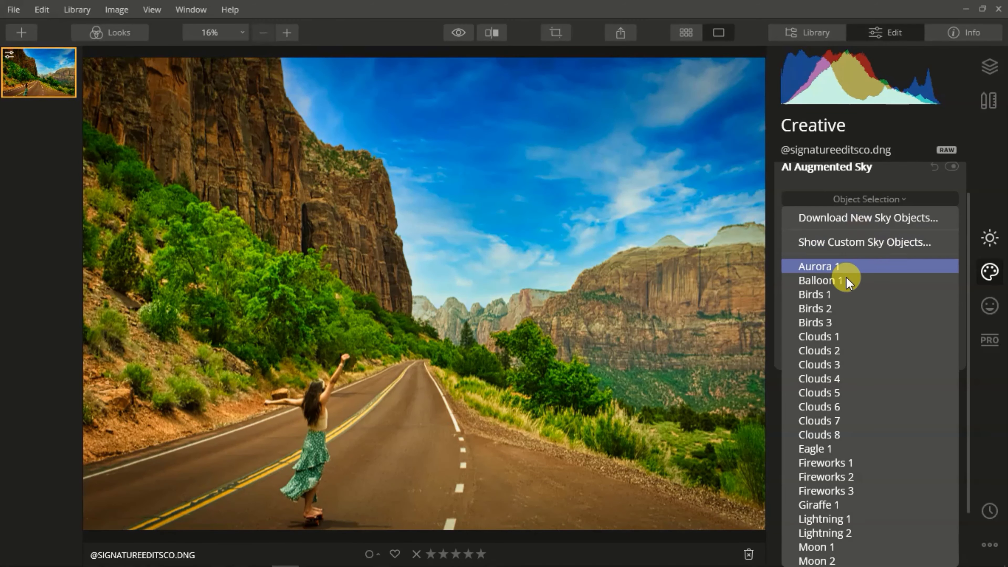
left_click(841, 309)
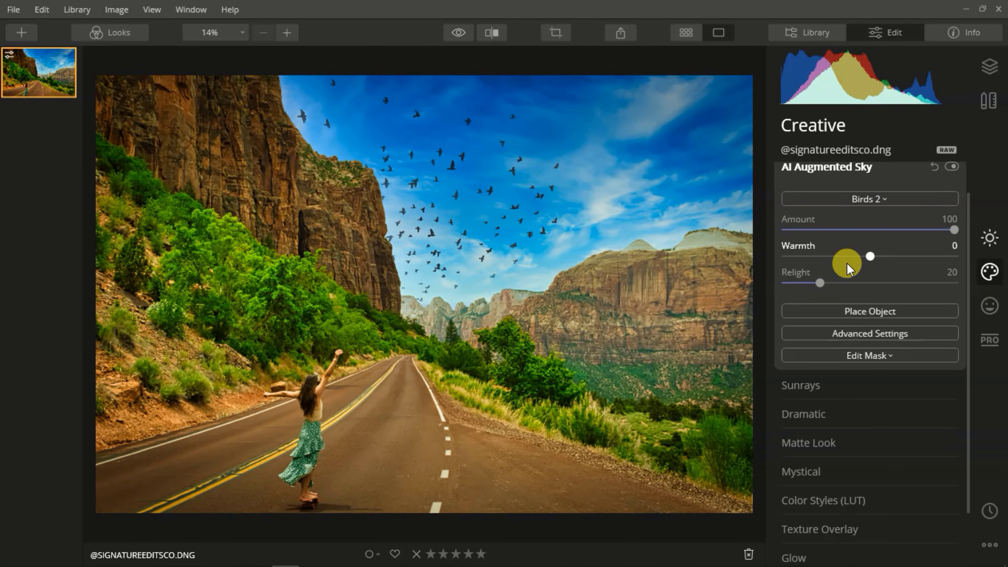
- Try the Balloon 1 and Birds 1 objects in the augmented sky
left_click(865, 199)
left_click(822, 279)
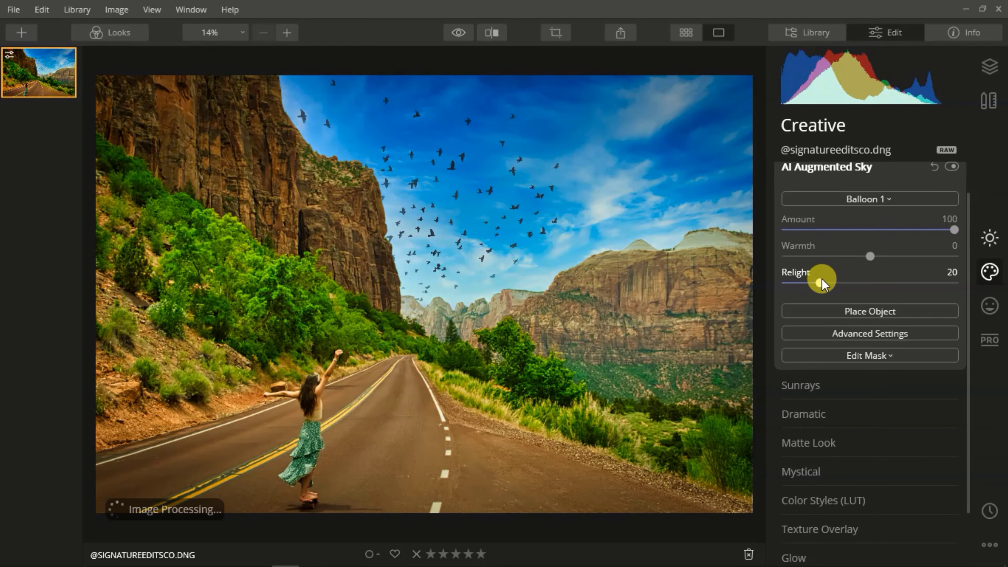
left_click(796, 271)
left_click(893, 200)
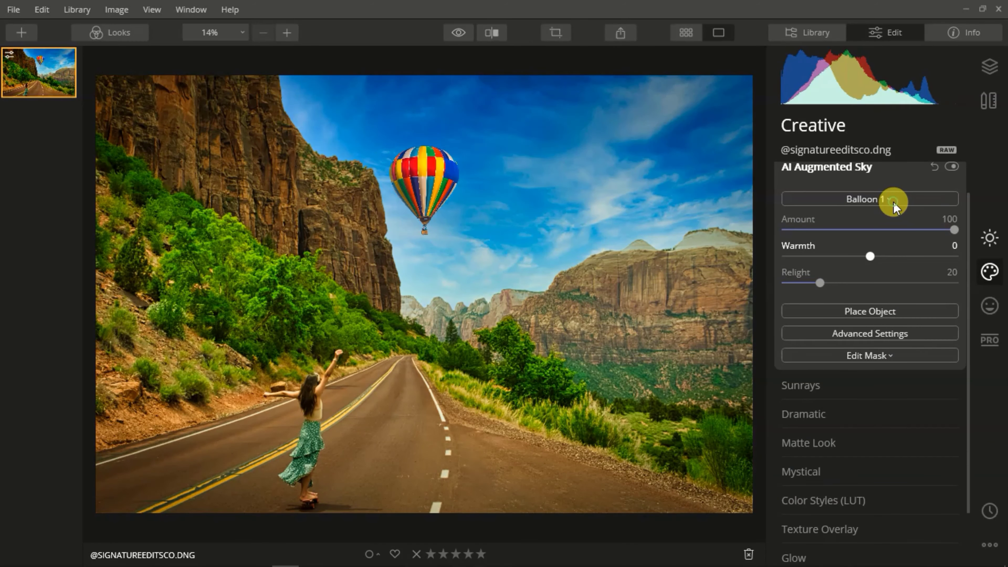
left_click(814, 295)
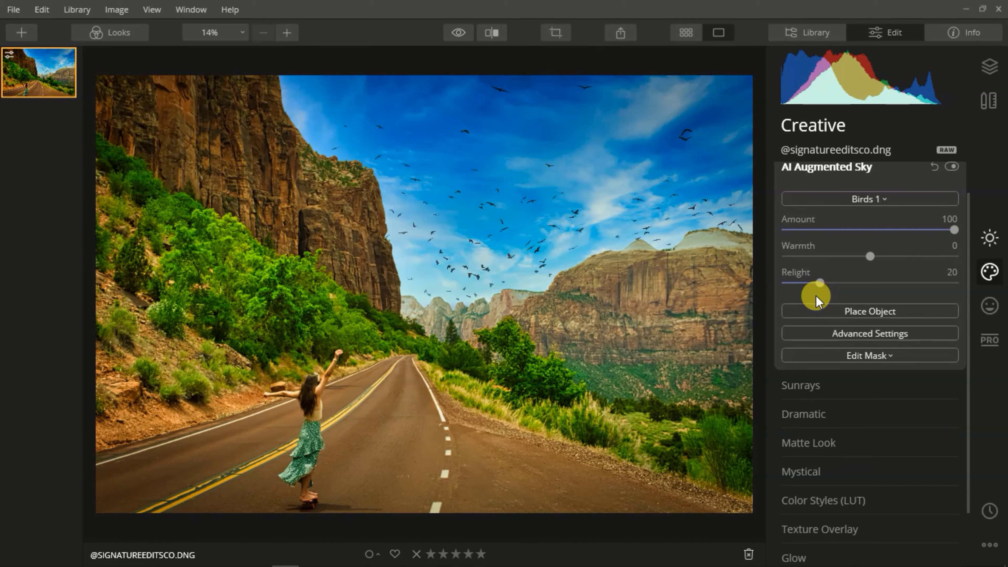
- Set the augmented sky's Amount to 71 and Warmth to 5, and change its object to Birds 3
left_click_drag(954, 229, 921, 230)
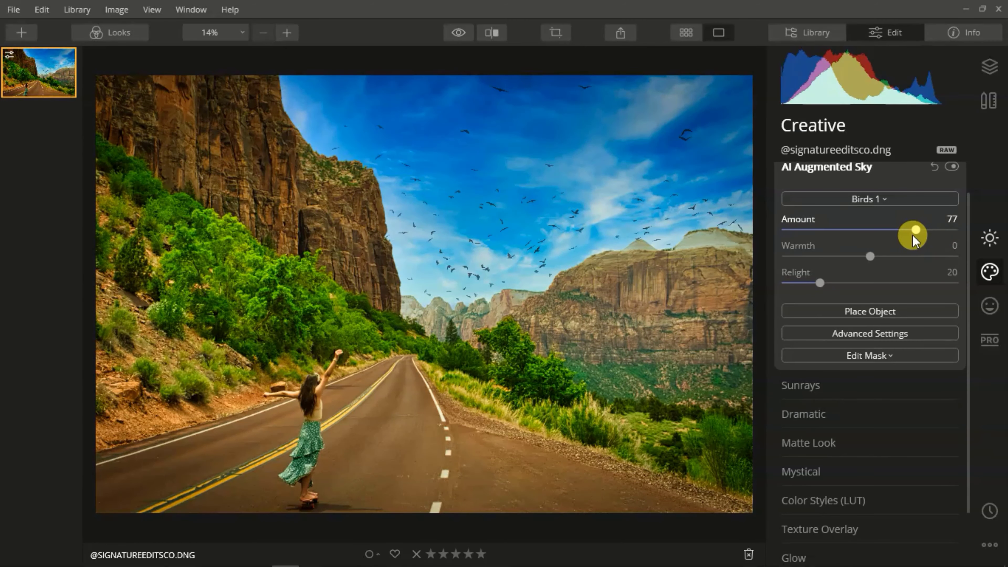
left_click(832, 334)
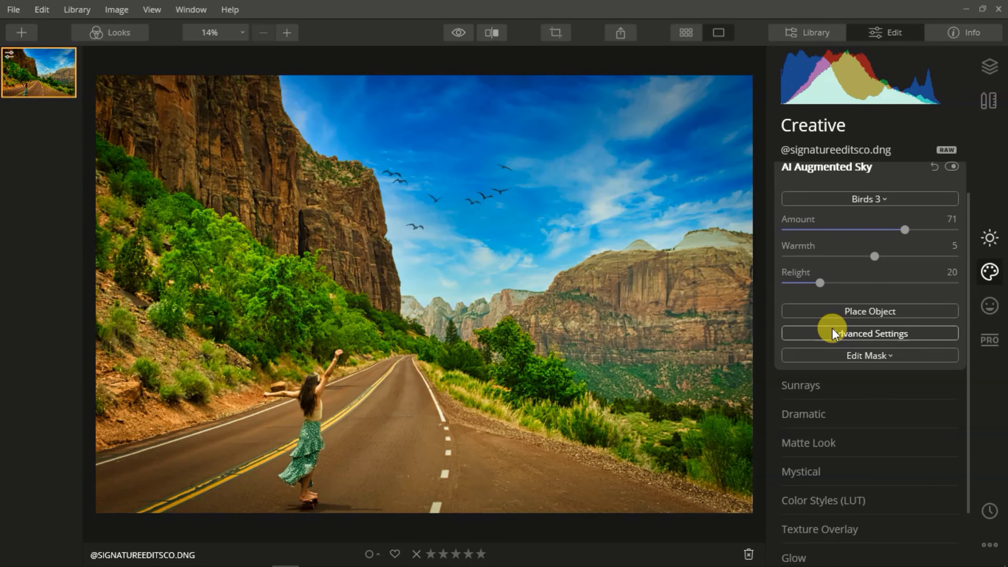
- Apply the Dramatic effect to the photo, and set the Matte Look to Amount 14 and Fade 5
left_click(843, 391)
scroll(843, 392, "down", 1)
left_click(817, 365)
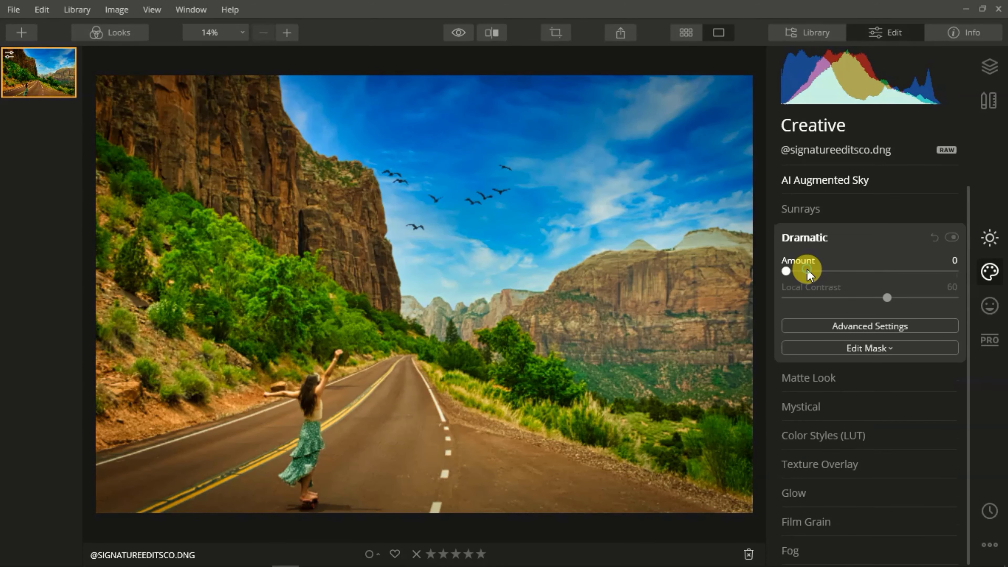
left_click(862, 378)
left_click(810, 300)
left_click(795, 326)
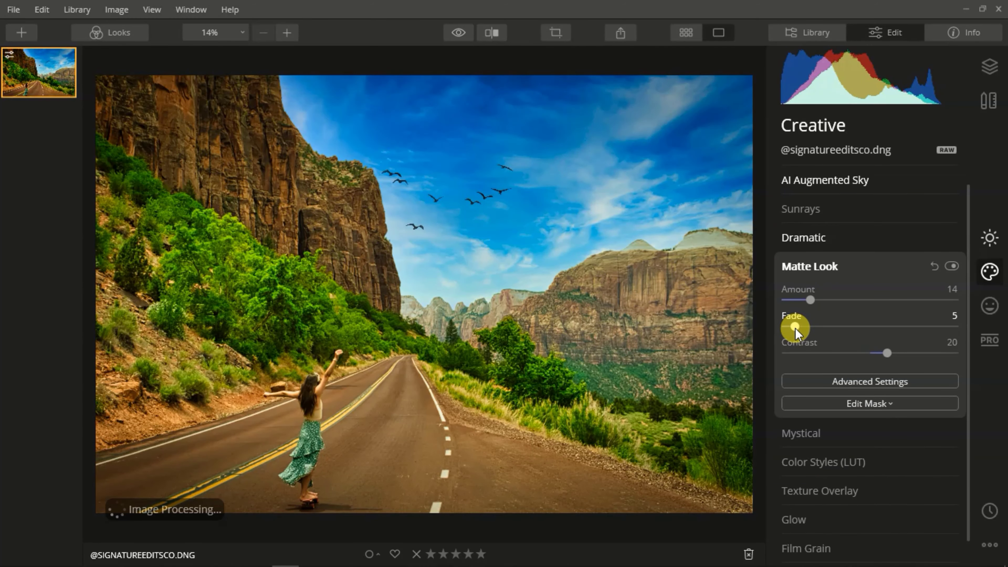
- Apply the Mystical effect to the photo with an Amount of 12
scroll(862, 413, "down", 1)
left_click(864, 409)
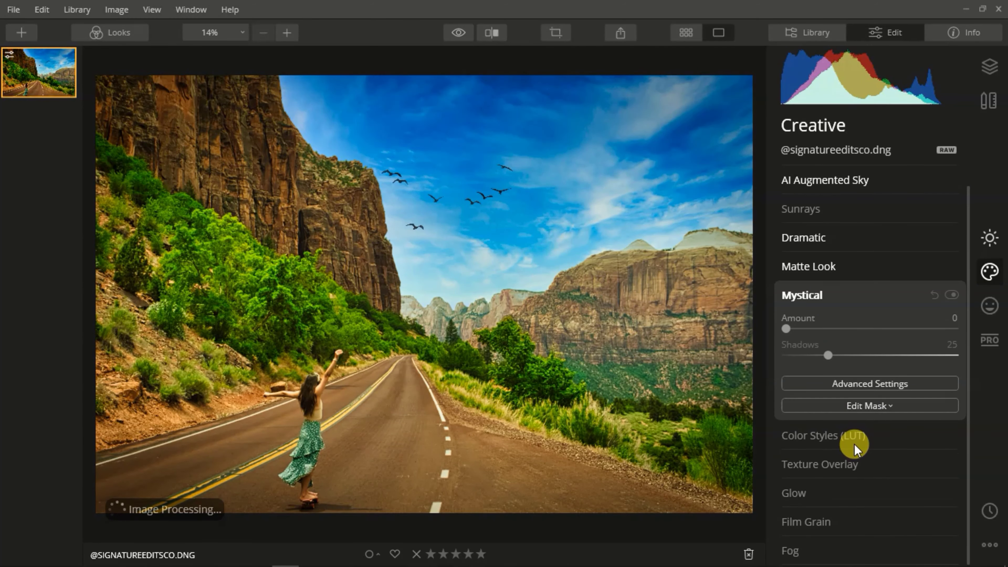
left_click(806, 328)
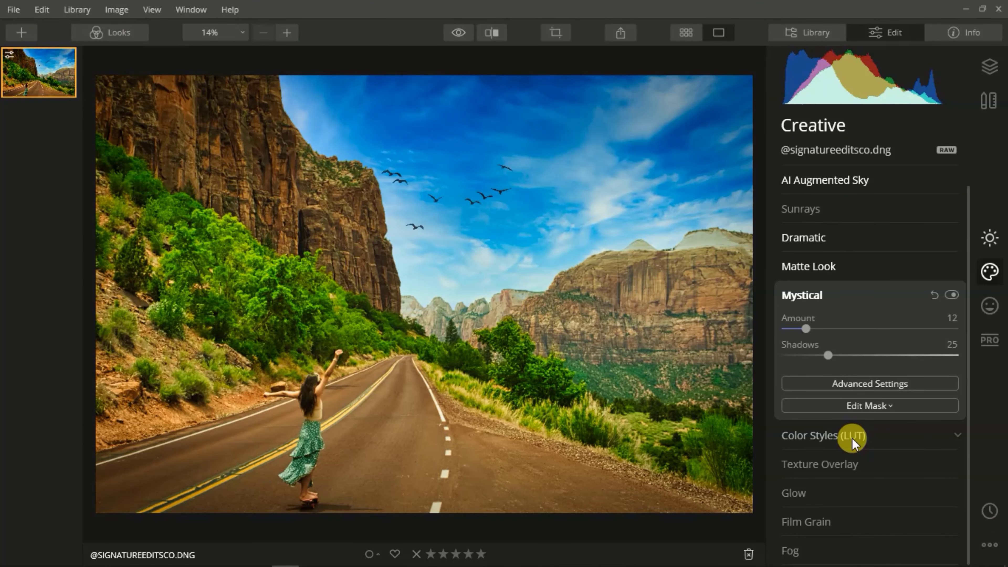
- Browse the Color Styles (LUT) presets and apply the Dallas cross-processing LUT to the photo
left_click(852, 437)
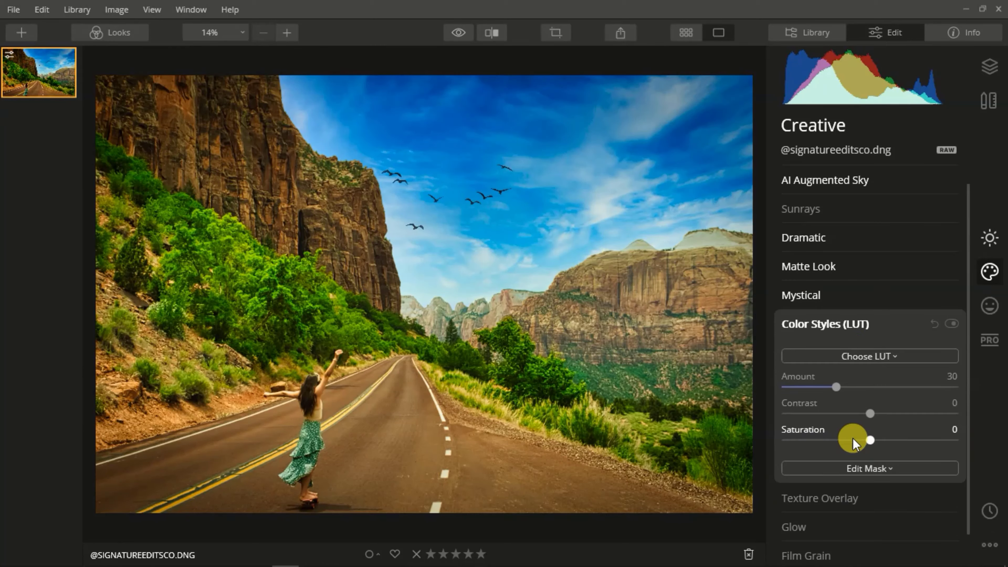
left_click(862, 362)
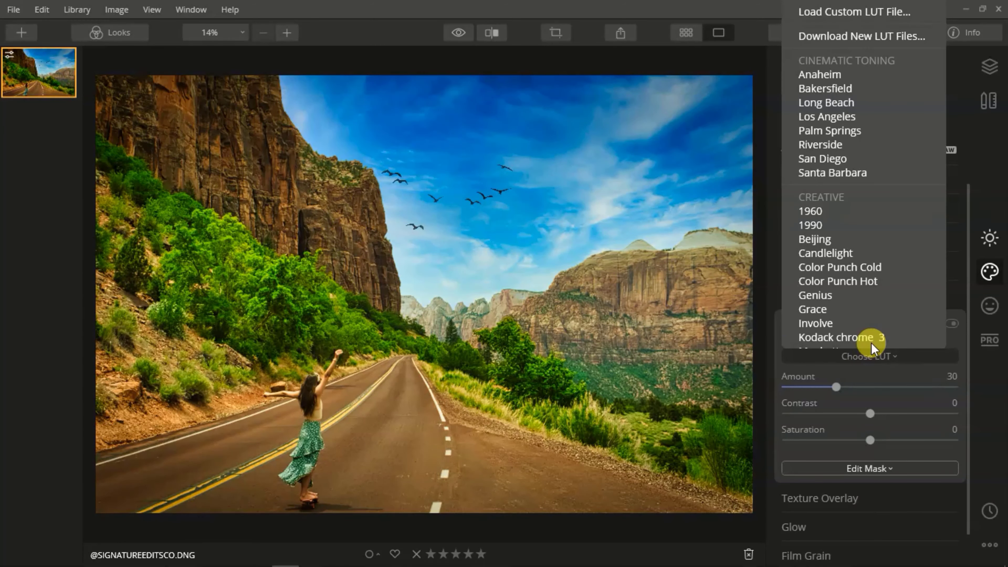
scroll(870, 343, "down", 1)
scroll(842, 225, "down", 3)
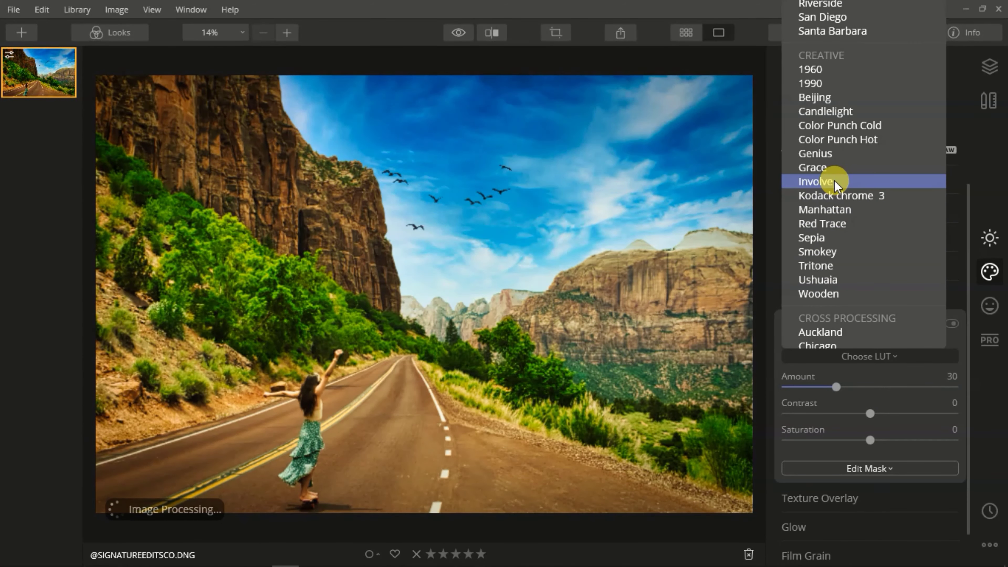
scroll(832, 277, "down", 5)
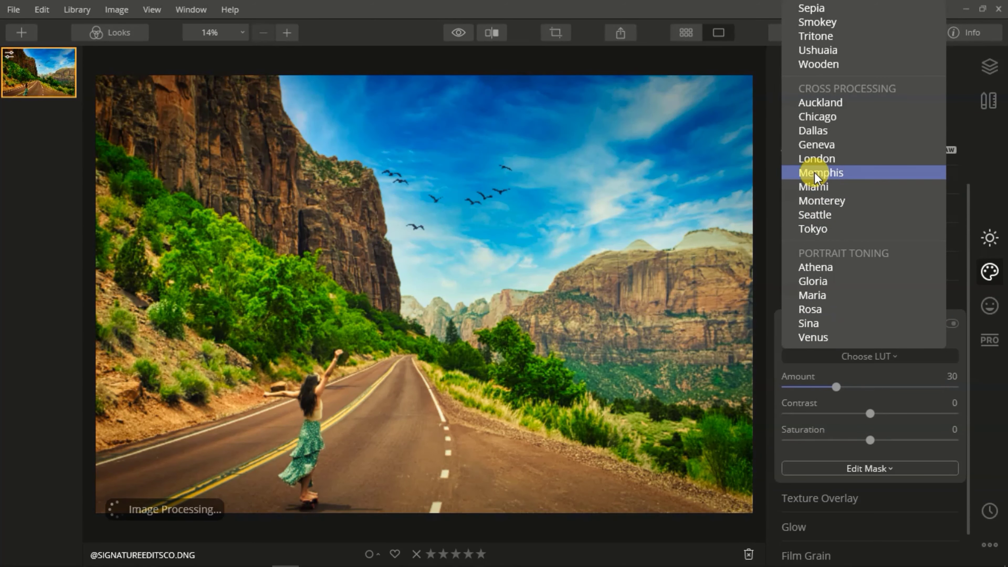
left_click(818, 133)
- Add a Soft Focus Bright Glow with Amount 1 and Film Grain with Amount 4
left_click(793, 527)
left_click(794, 415)
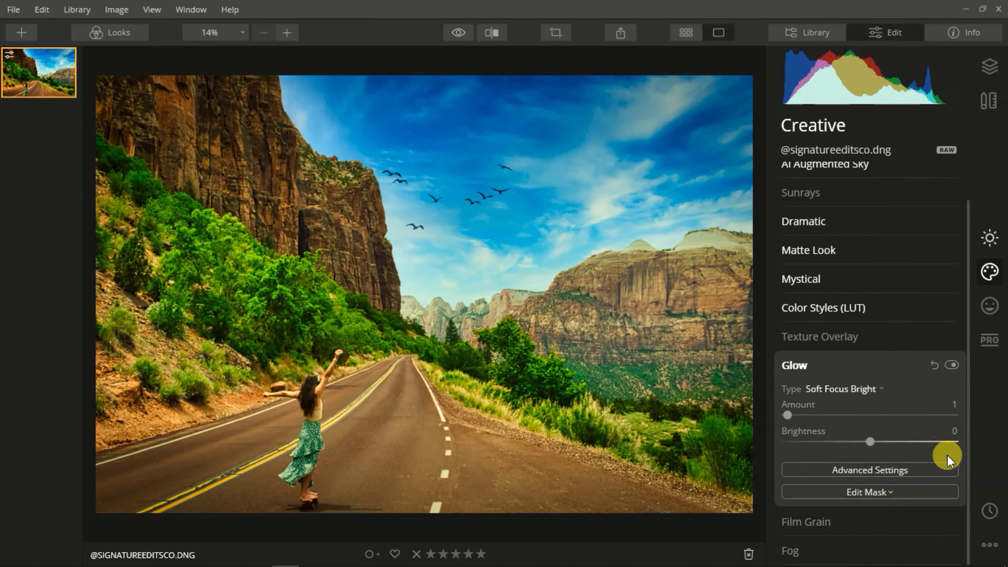
left_click(850, 521)
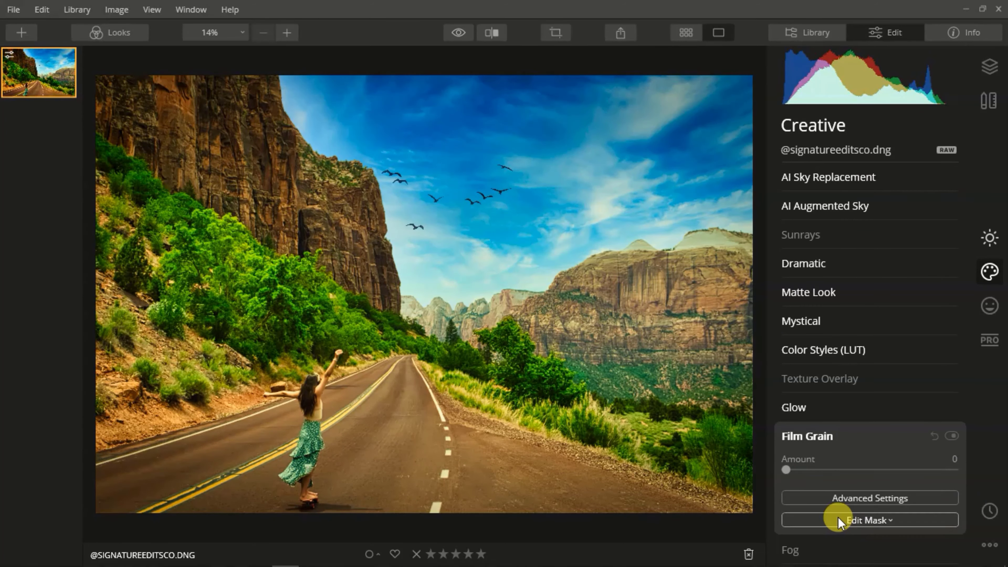
- Add Light Fog to the photo with an Amount of 11
left_click(826, 549)
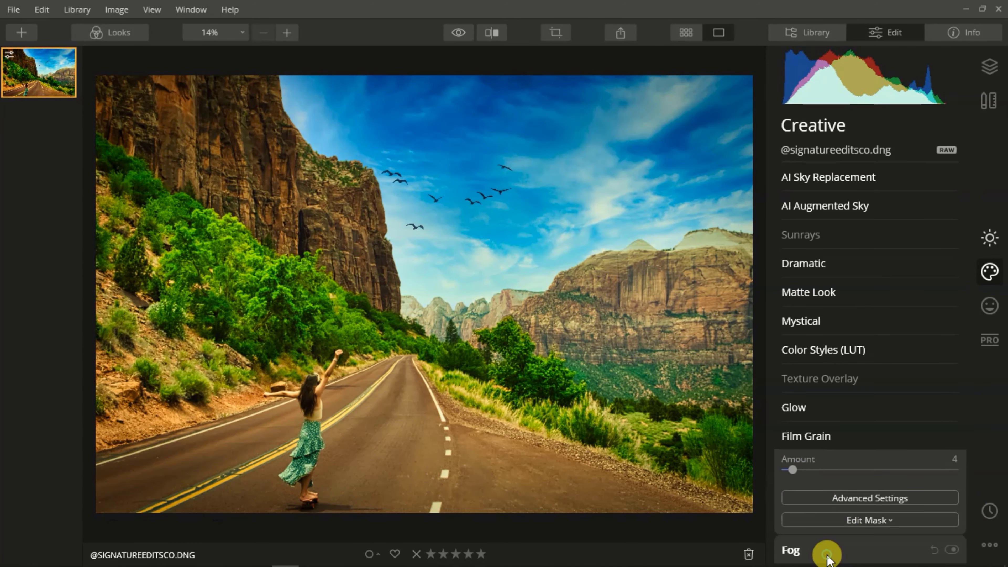
left_click(795, 516)
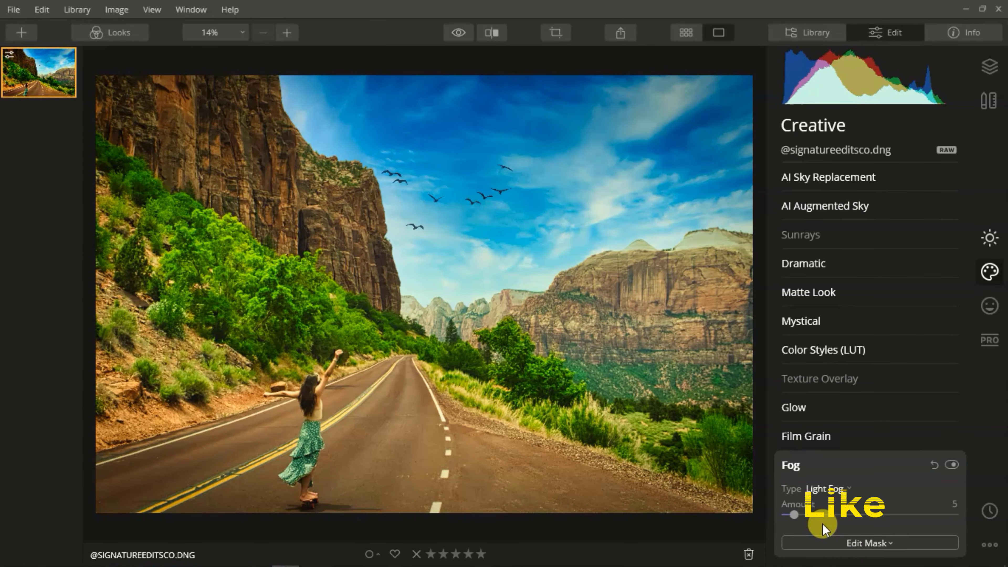
left_click_drag(793, 515, 806, 516)
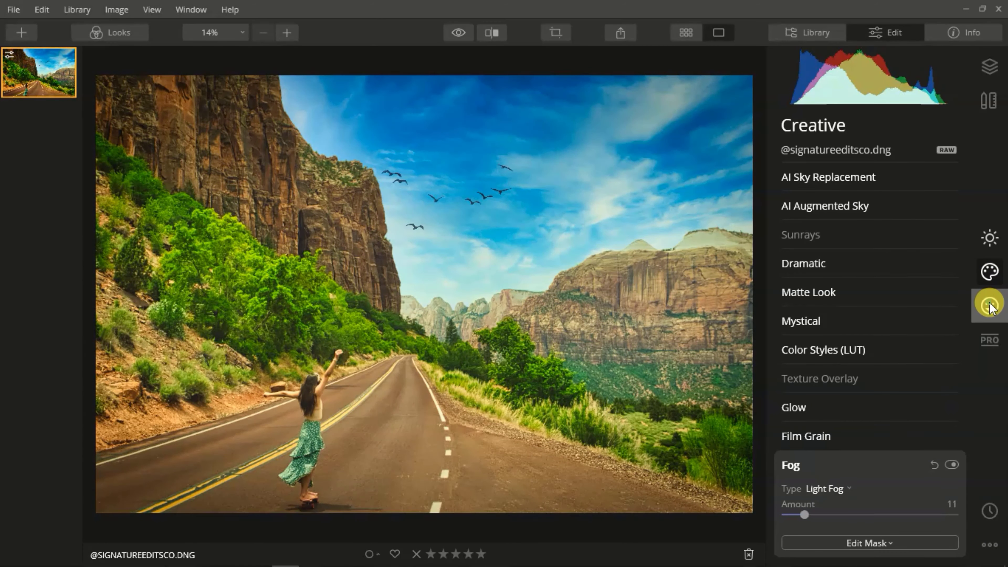
- Open the Professional tools and compare the edited photo with the original across the before/after split view
left_click(989, 340)
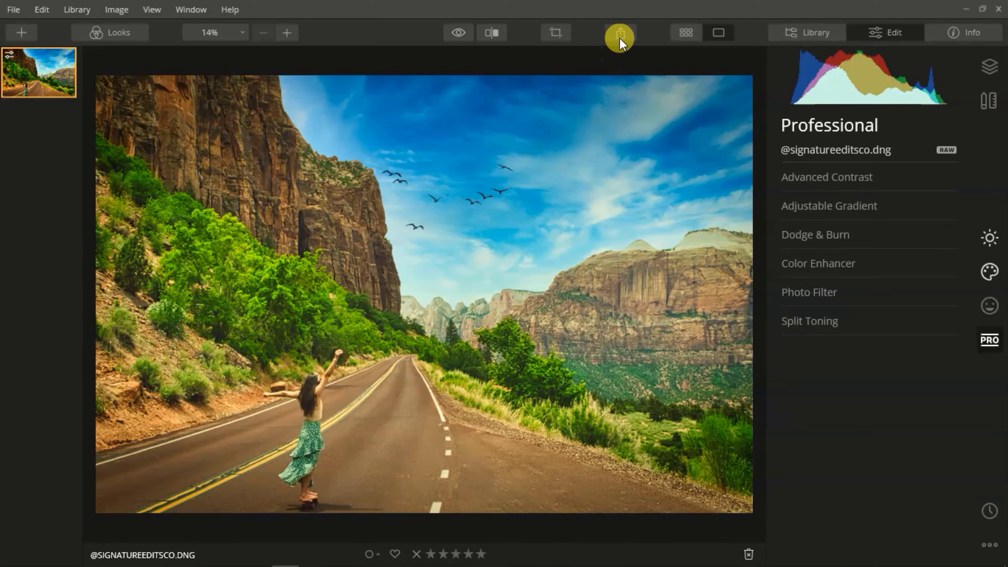
left_click(491, 33)
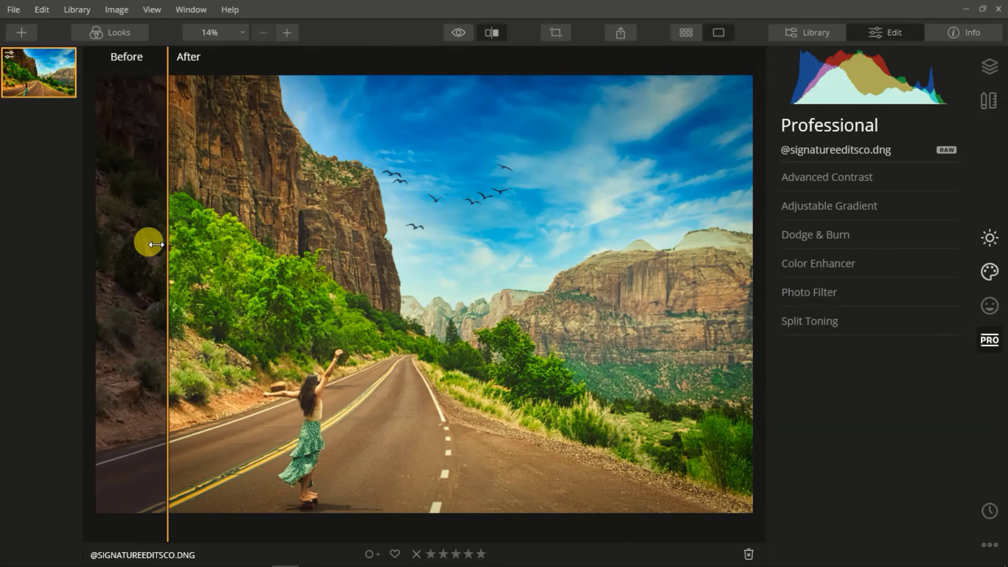
left_click_drag(156, 244, 449, 257)
left_click_drag(430, 264, 171, 321)
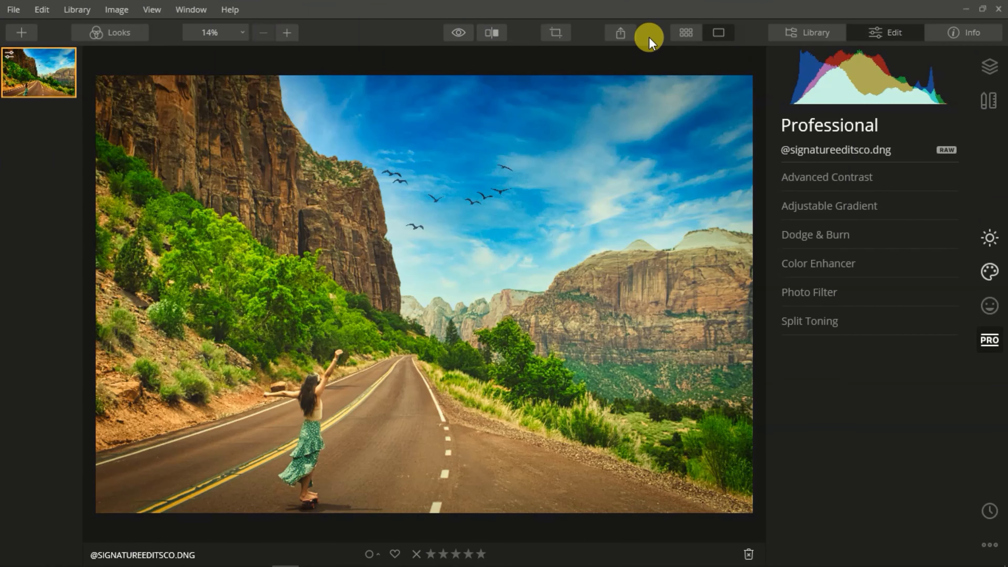
- Open the image export settings and name the exported file "luminar 4"
left_click(622, 32)
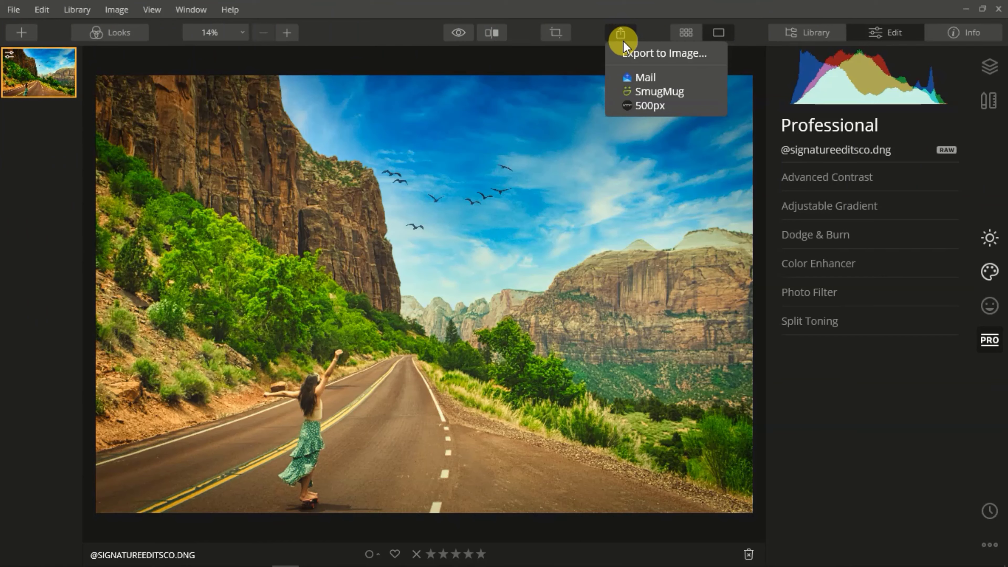
left_click(633, 54)
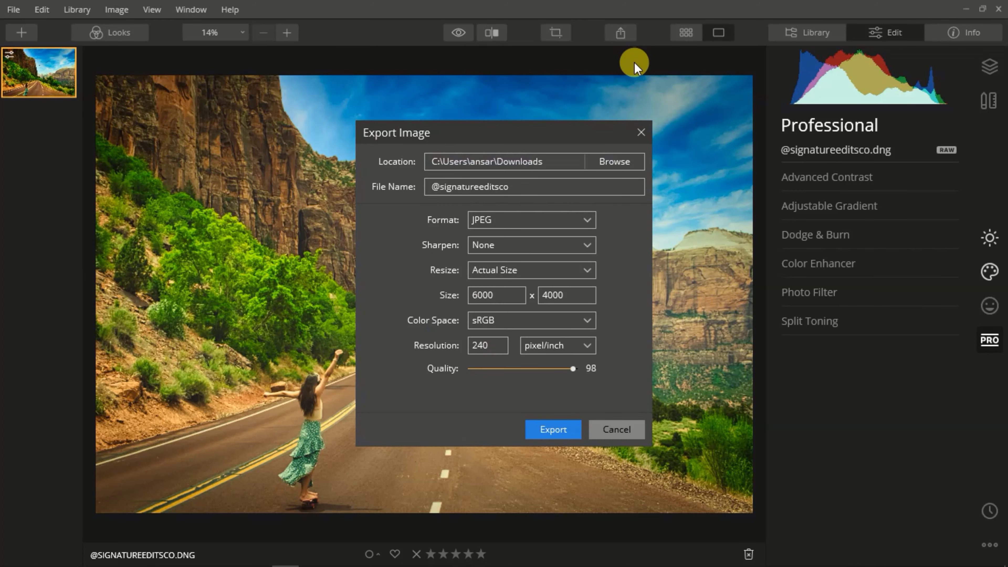
triple_click(572, 187)
type("luminae")
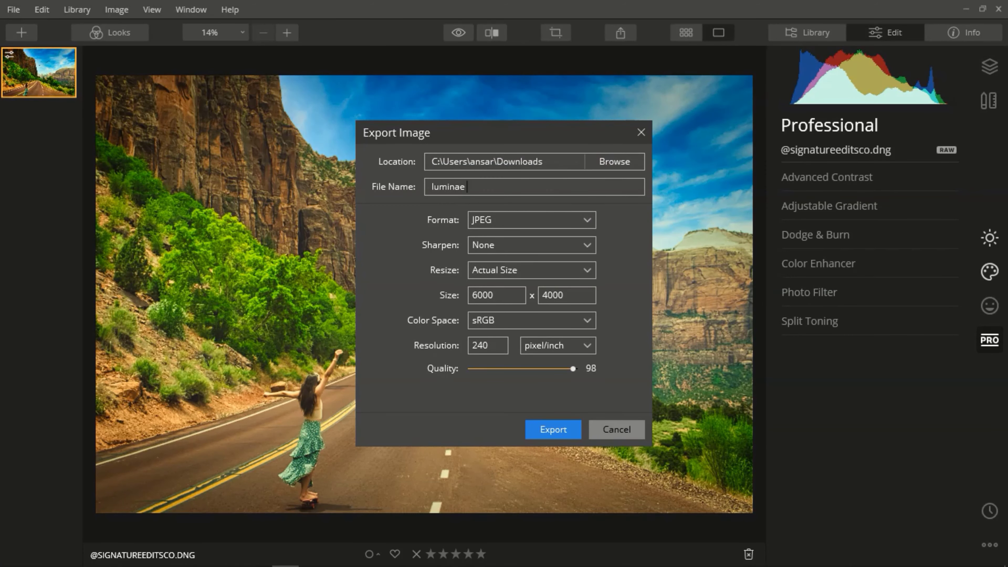
key("BackSpace")
type("r 4")
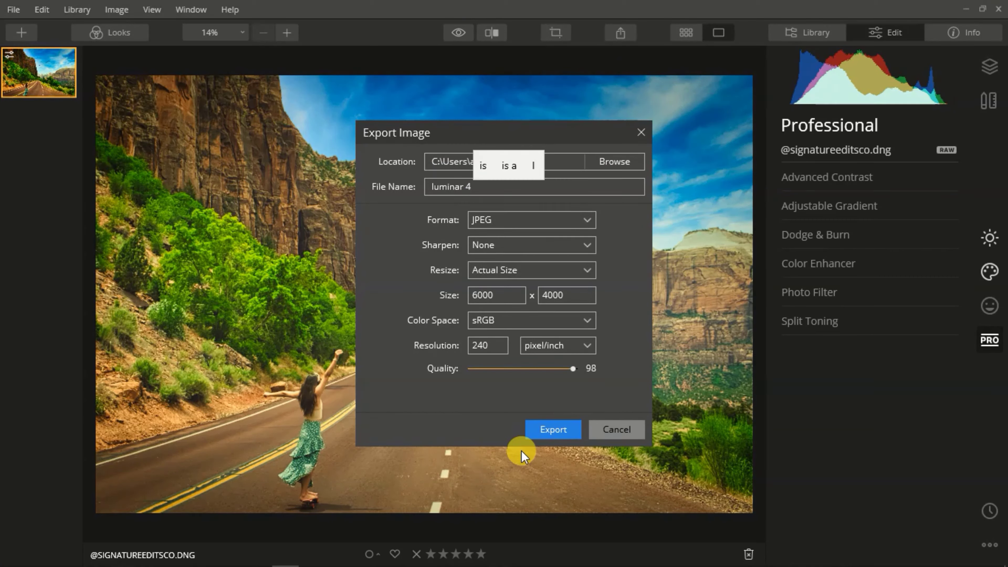